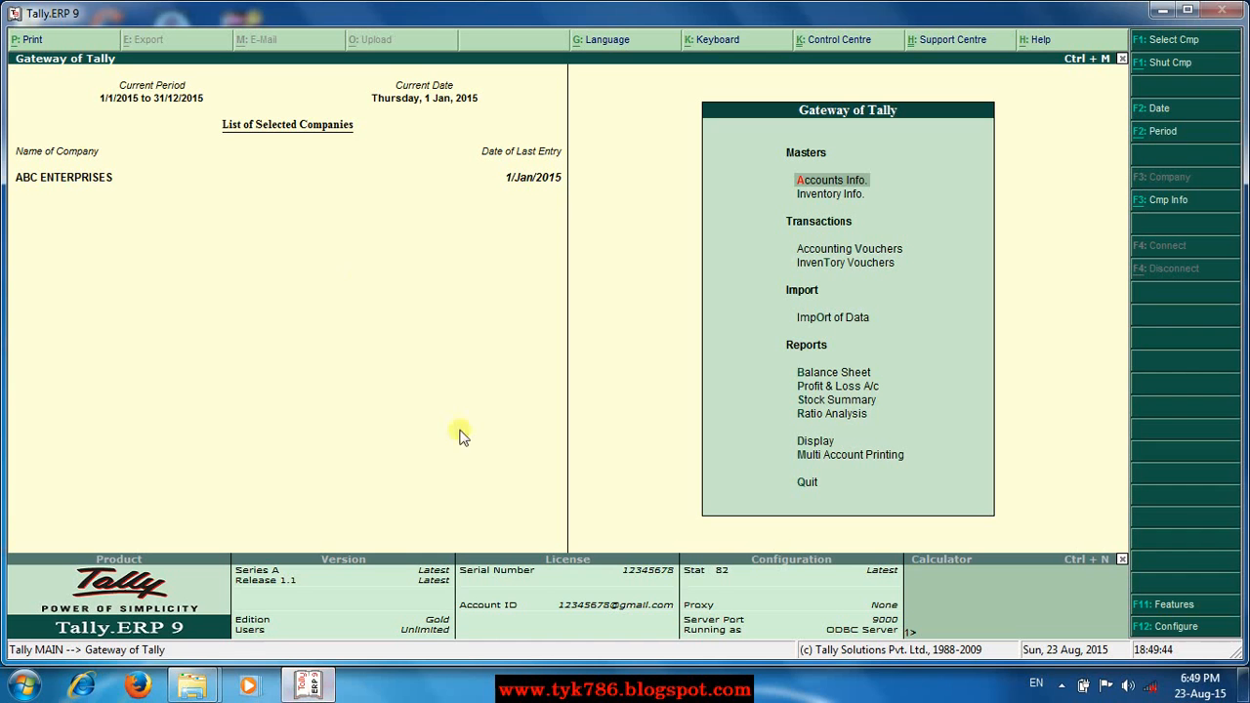
Examine the Sundry Debtors group under Current Assets in the Balance Sheet, and return to the Gateway of Tally.
click(807, 376)
click(807, 375)
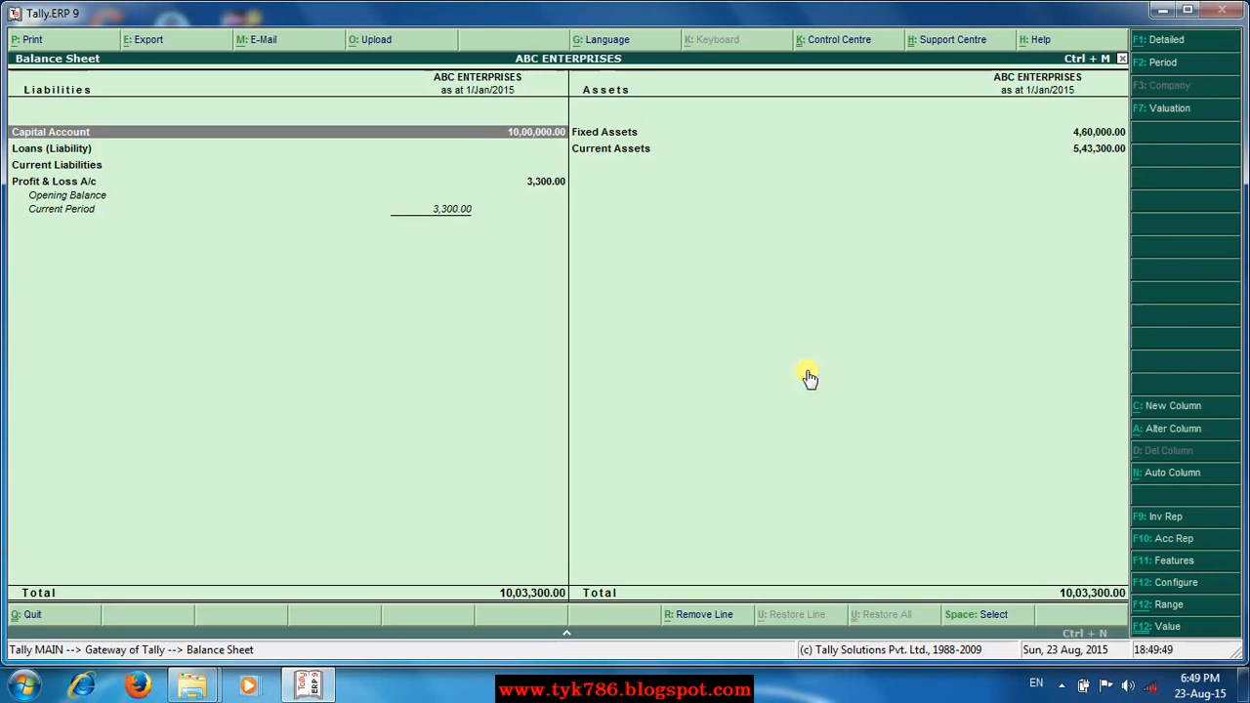
click(603, 159)
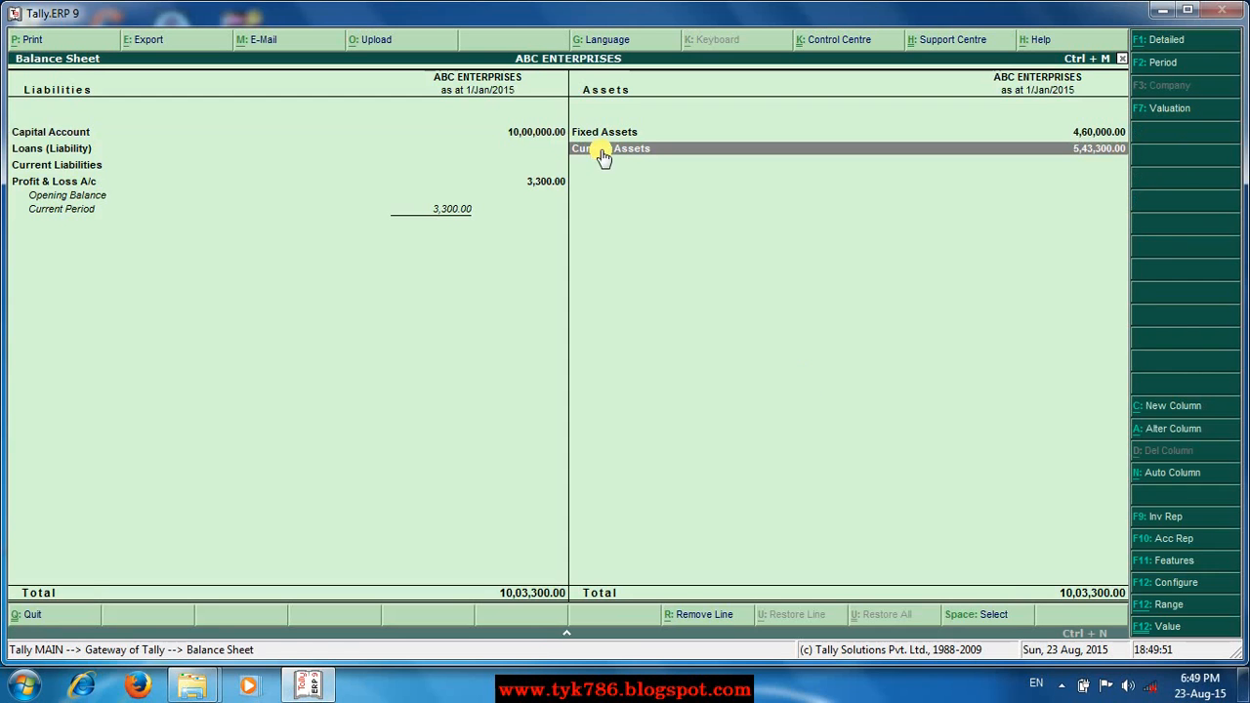
click(602, 154)
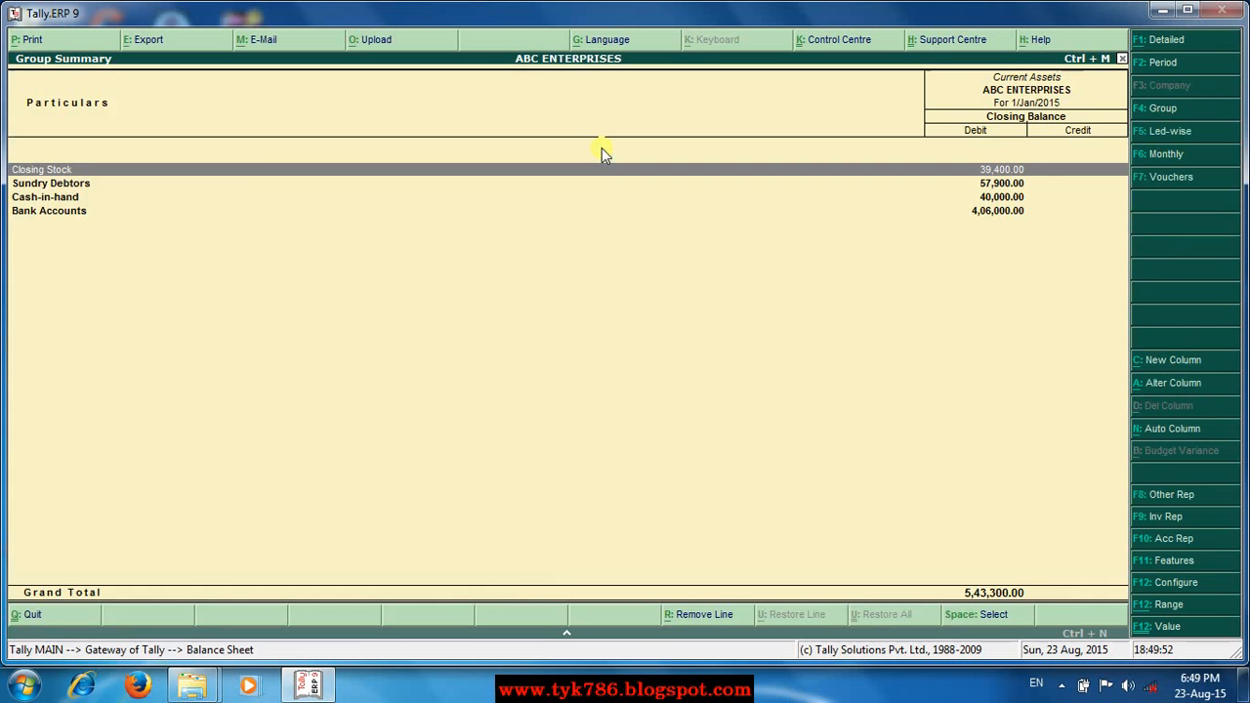
click(39, 185)
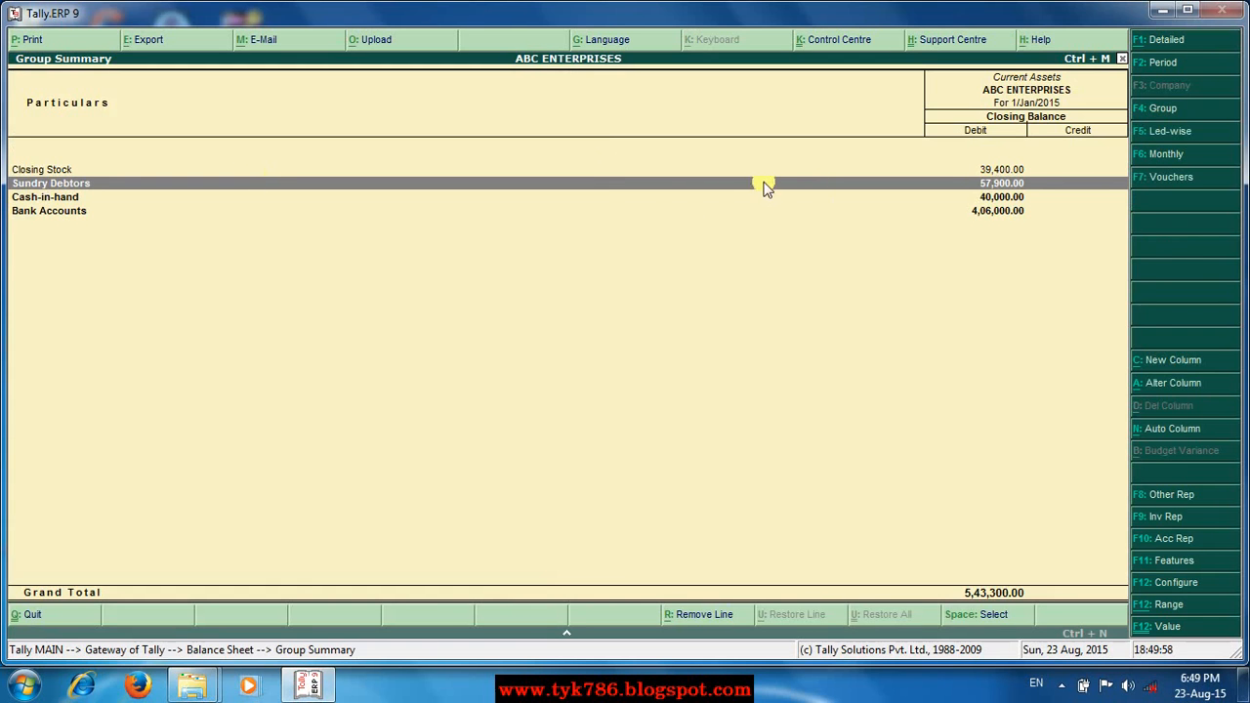
click(252, 184)
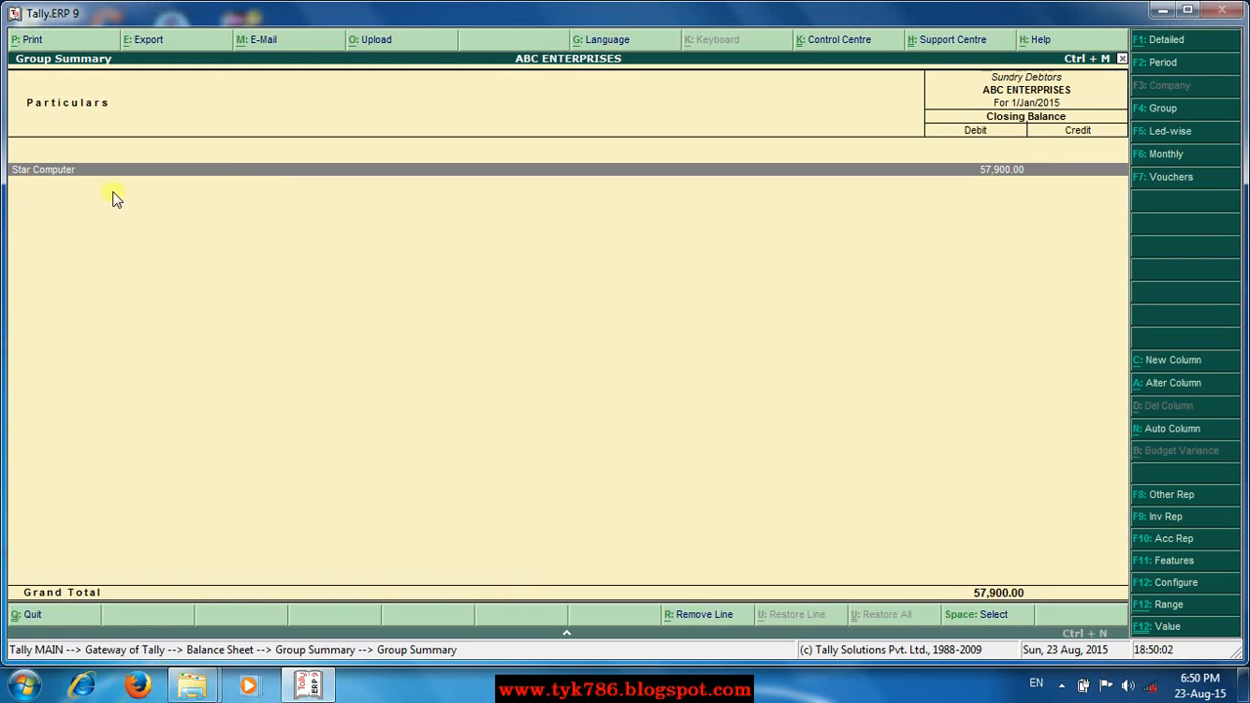
key(Escape)
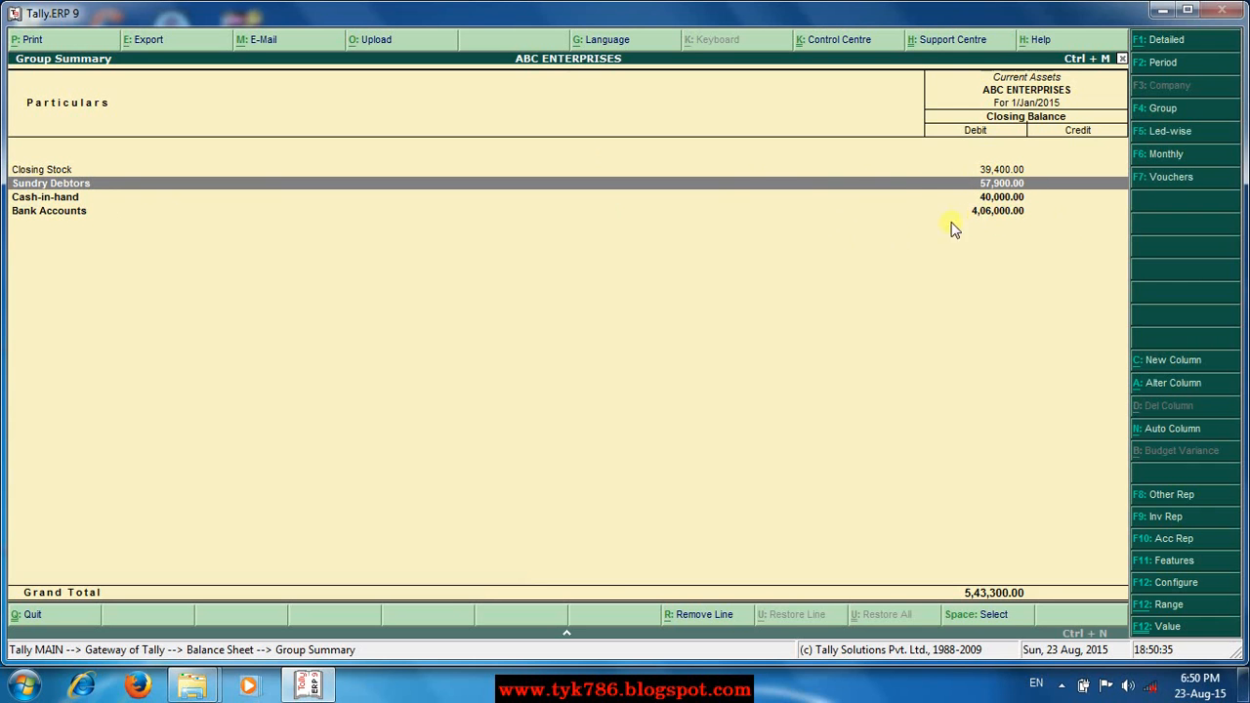
key(Escape)
key(Escape)
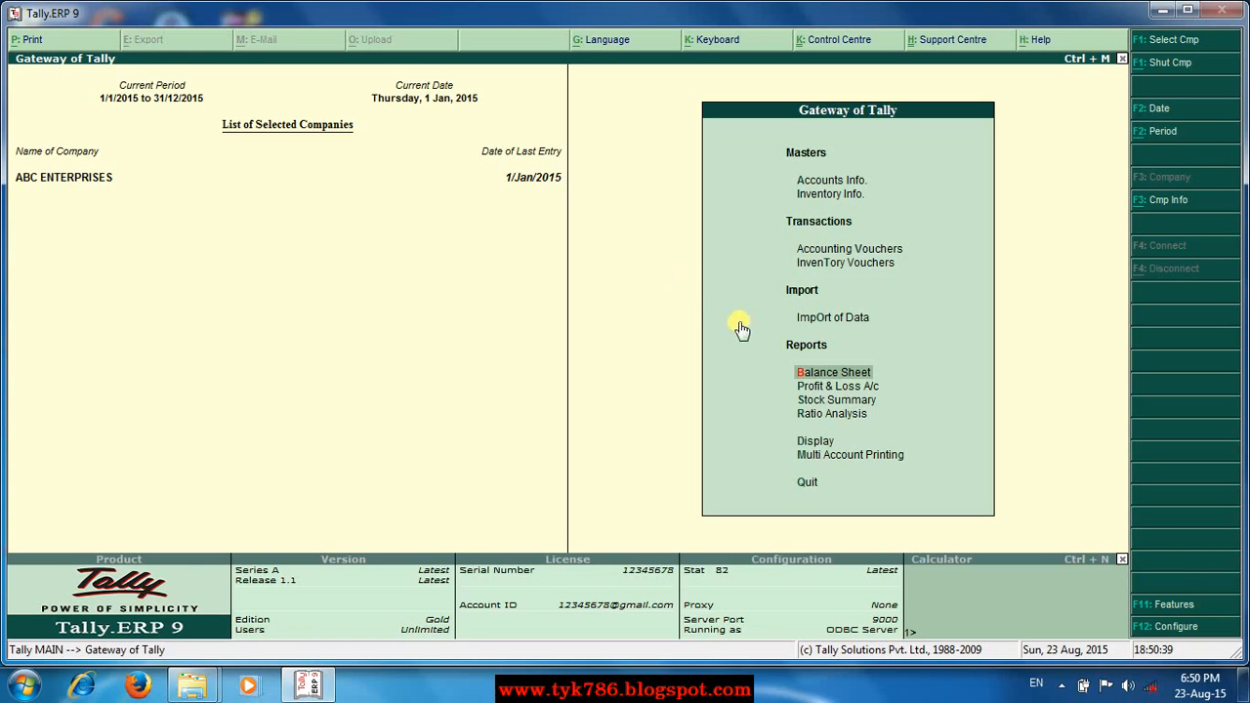
Start a receipt accounting voucher dated 1/Jan/2015 with Cash as the receiving account.
click(827, 251)
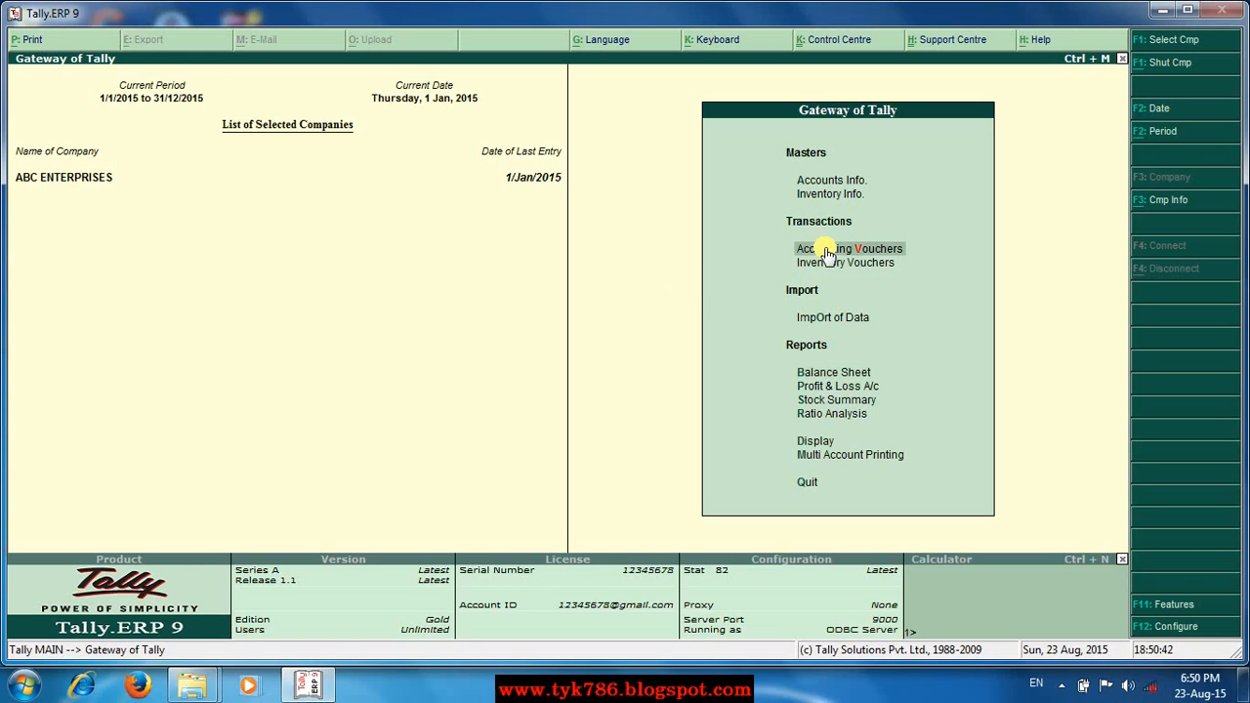
click(837, 251)
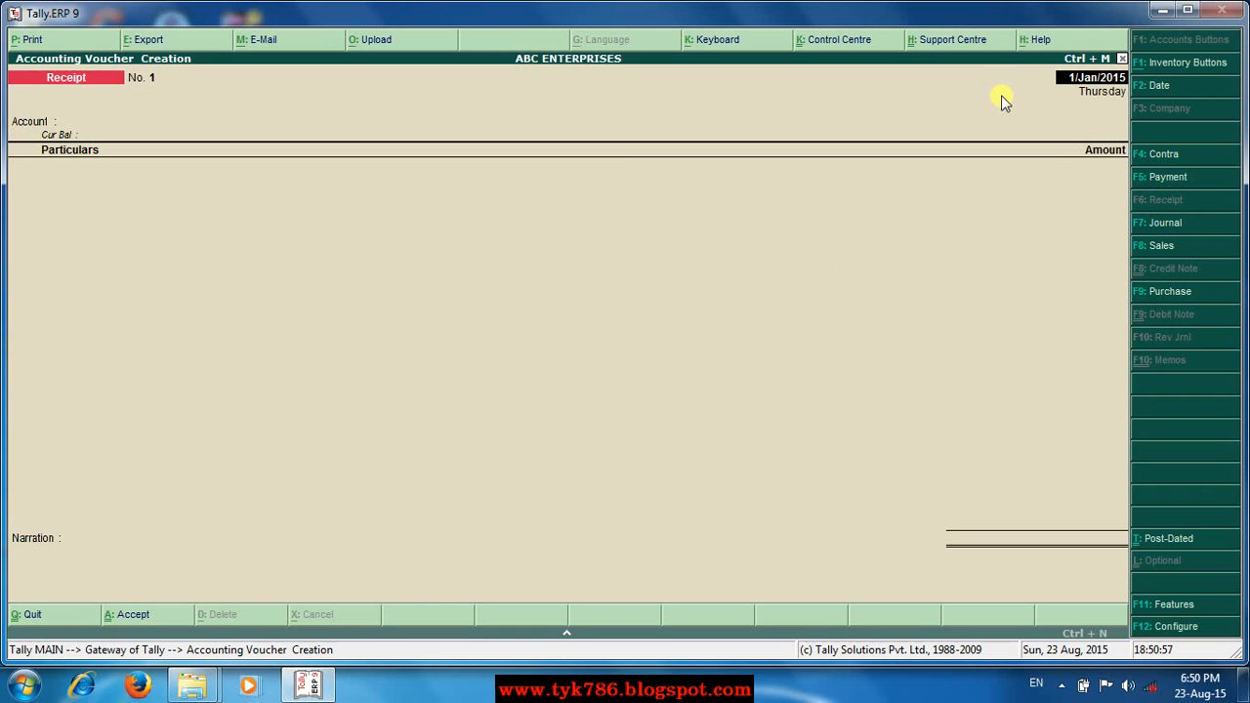
key(Return)
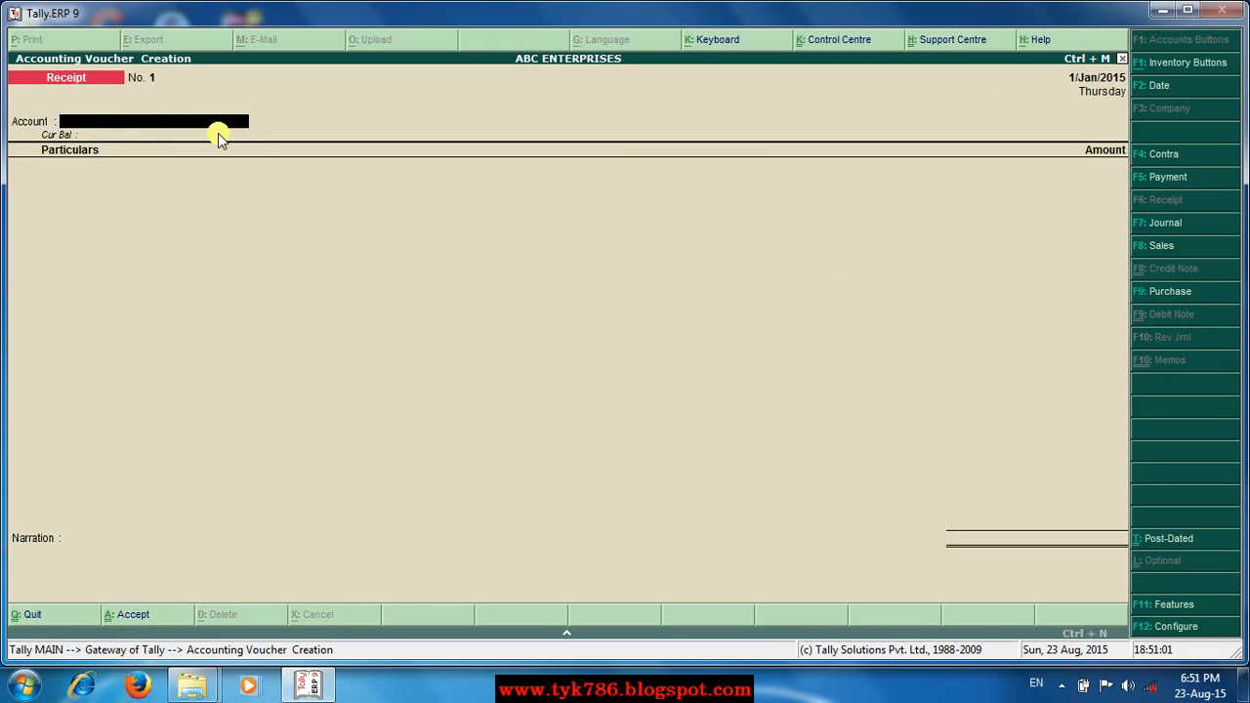
text(C)
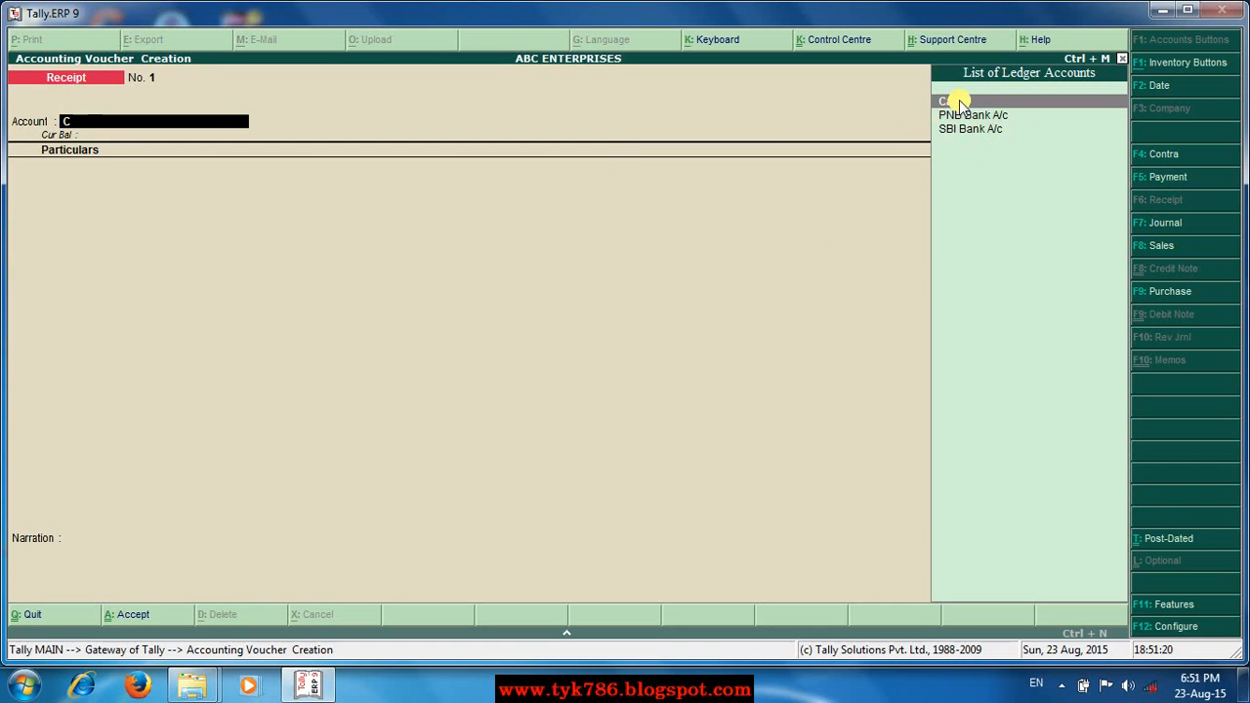
key(Return)
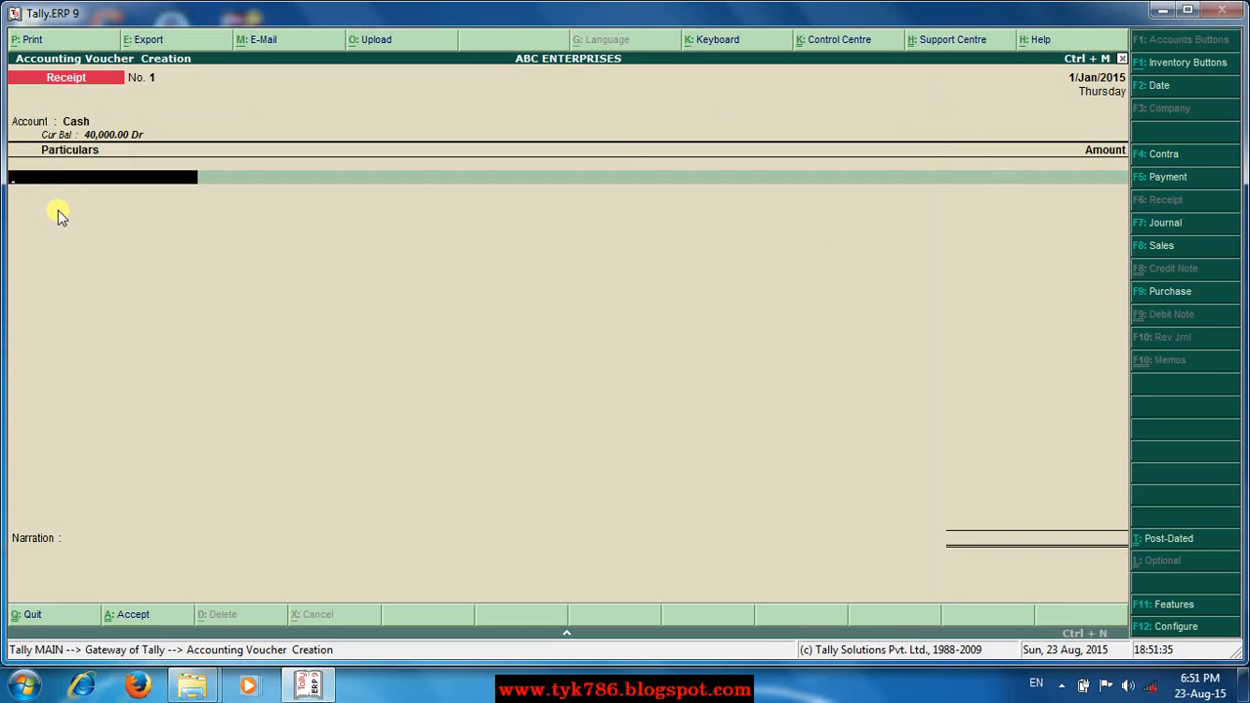
Credit Star Computer with 57,900.00 in the receipt, allocated as Agst Ref to pending bill 1.
text(S)
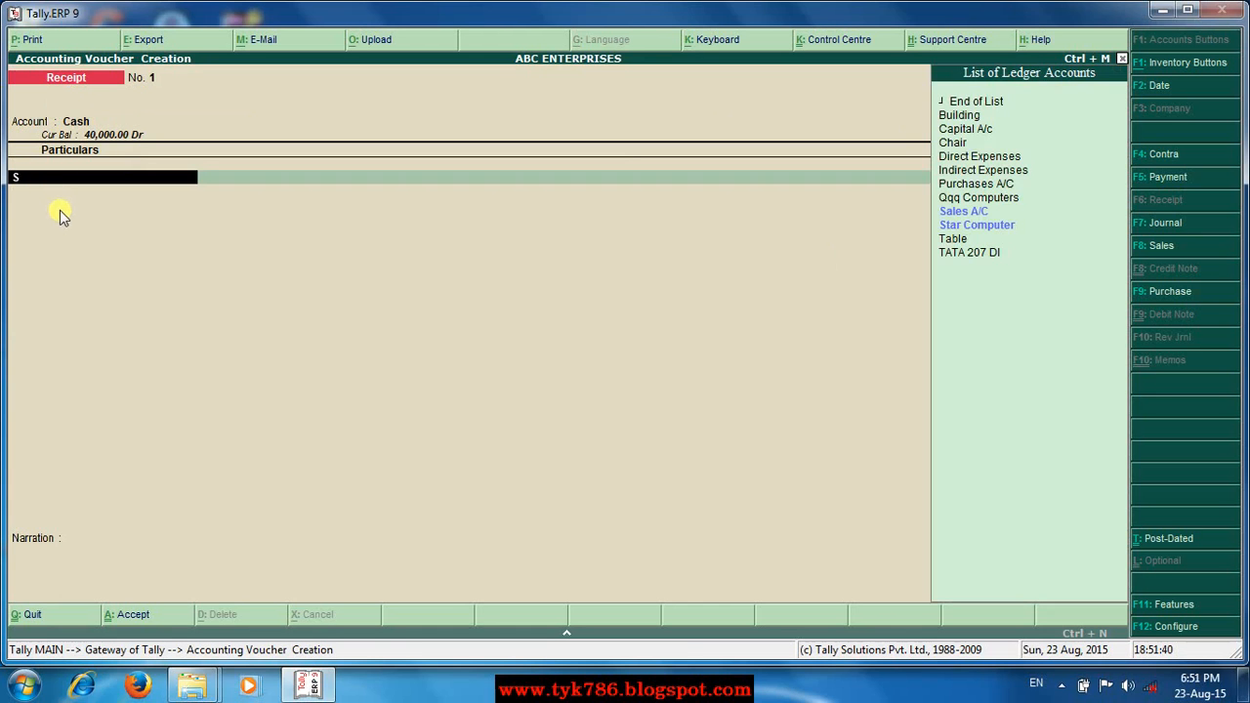
click(984, 226)
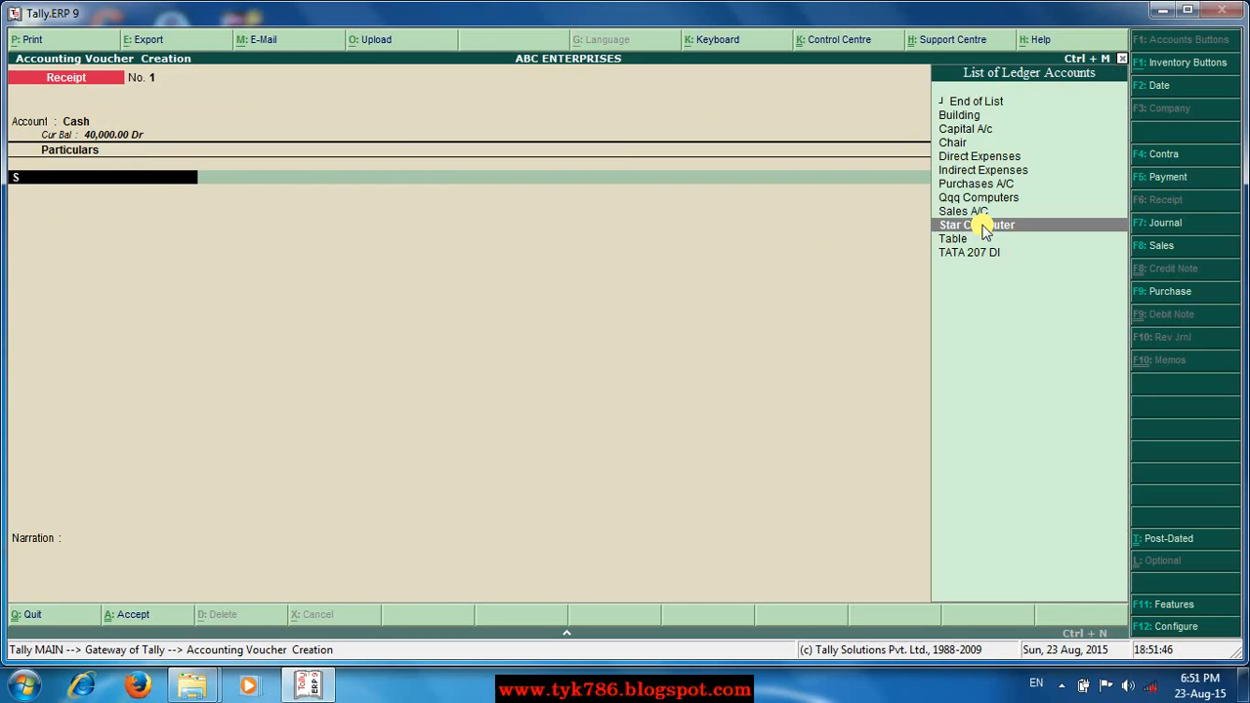
click(984, 226)
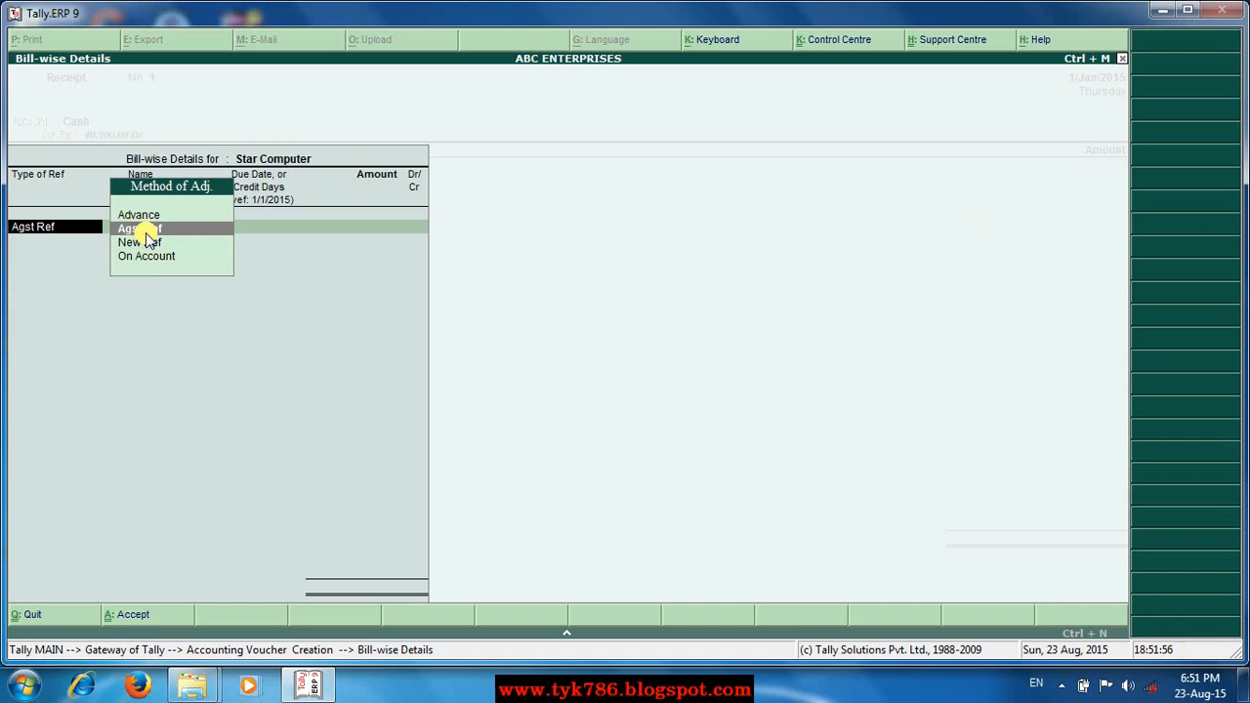
key(Return)
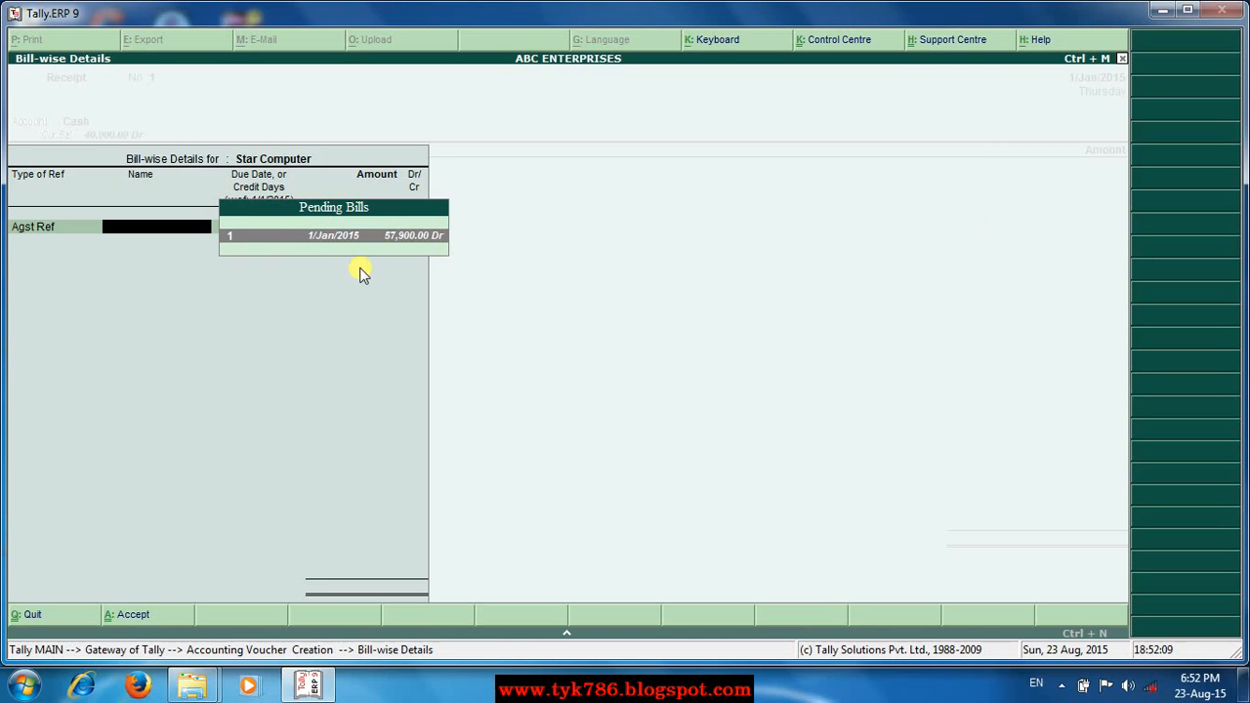
key(Return)
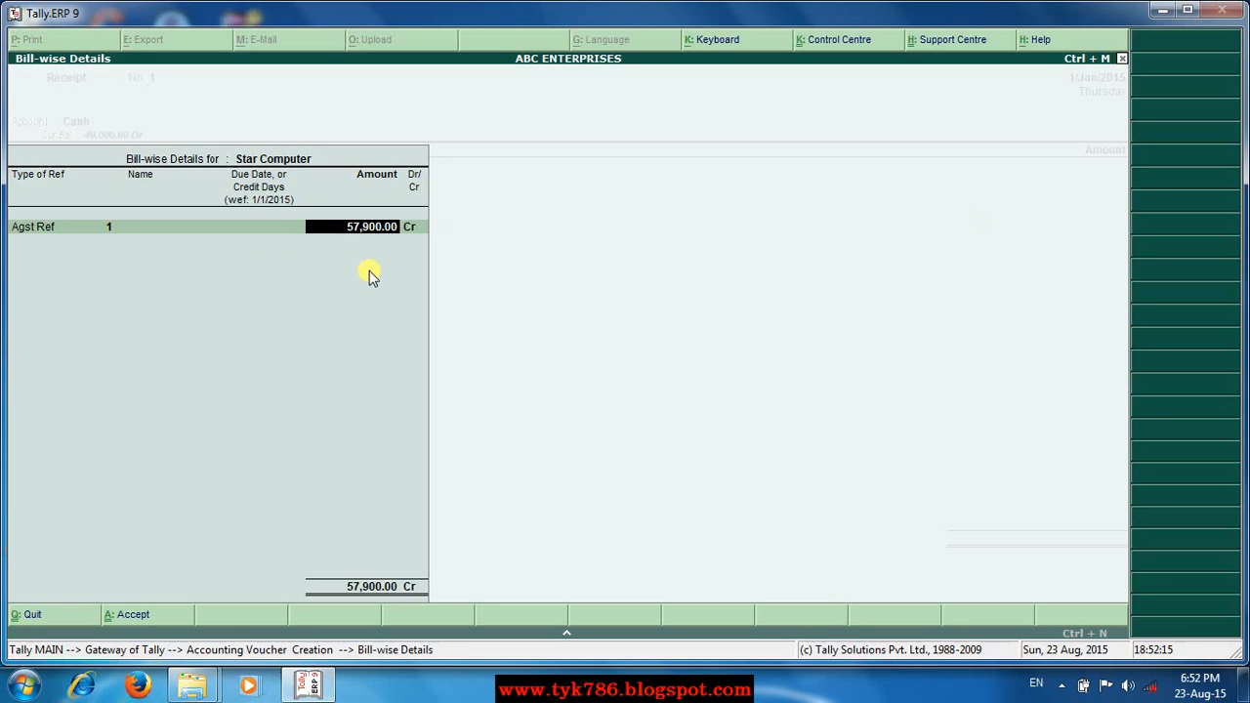
key(Return)
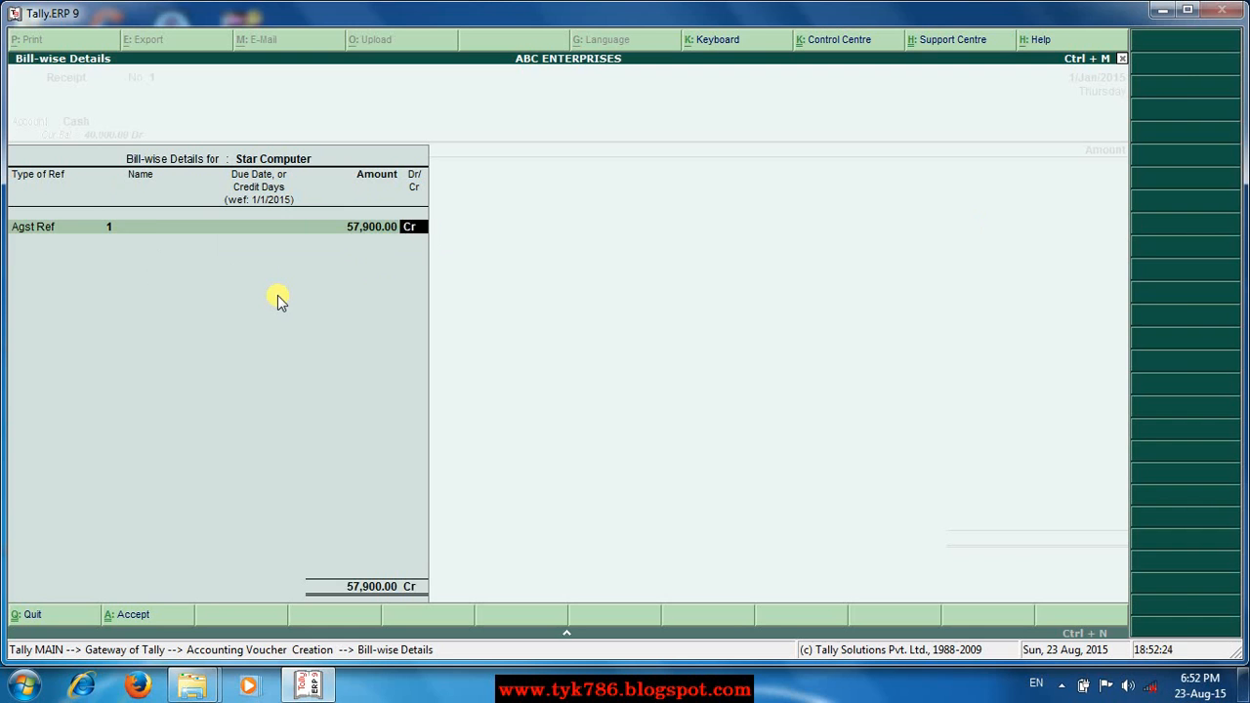
key(Return)
key(Return)
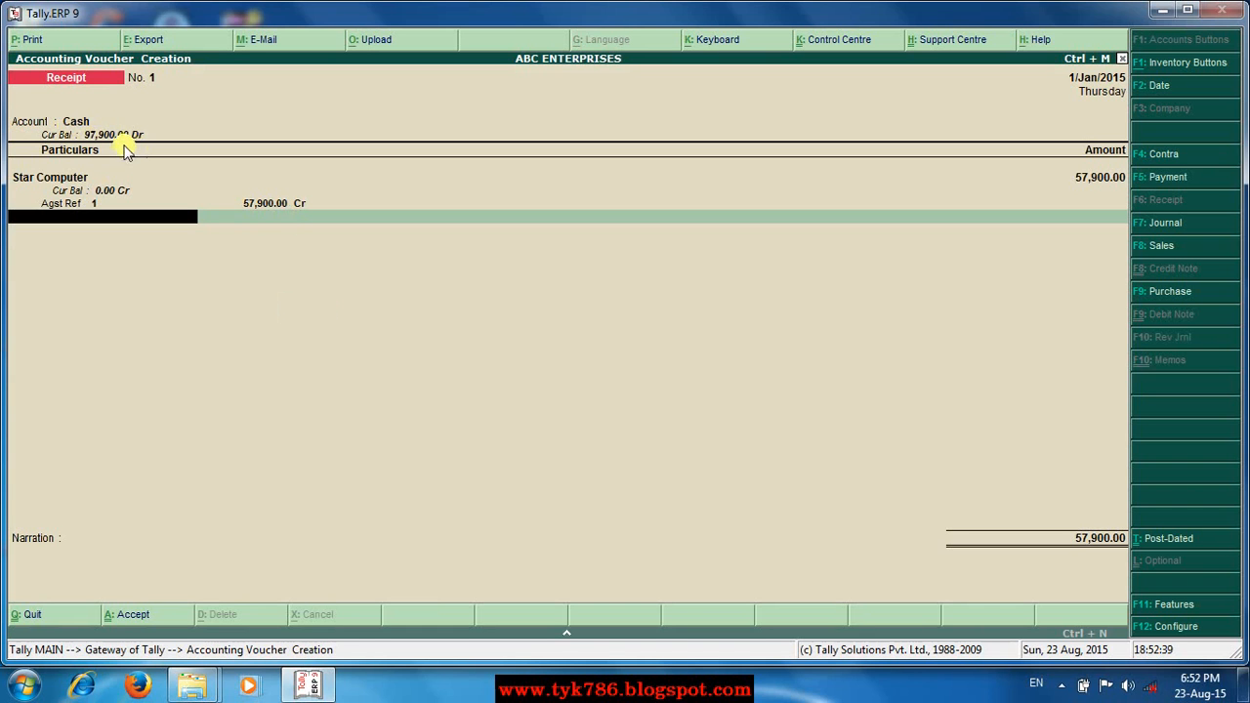
Add the narration "Recieved cash ftom star computers", save the receipt voucher and leave voucher creation.
key(Return)
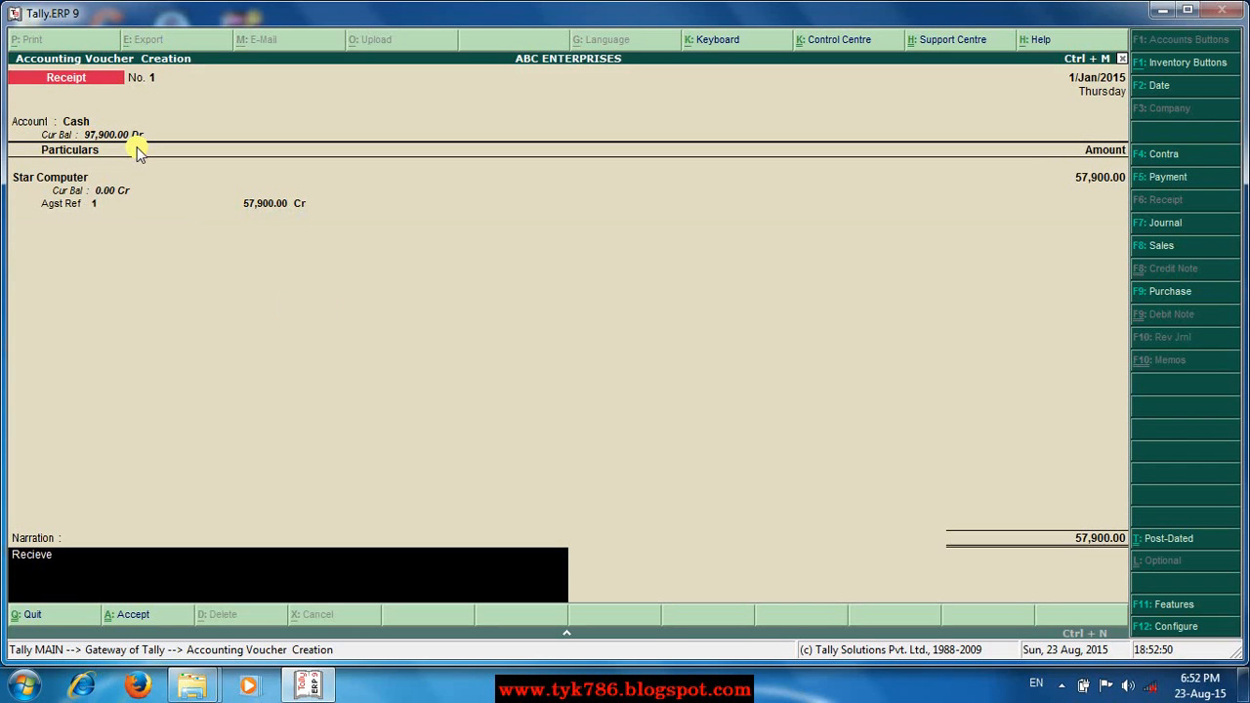
text(cash ftom star computers)
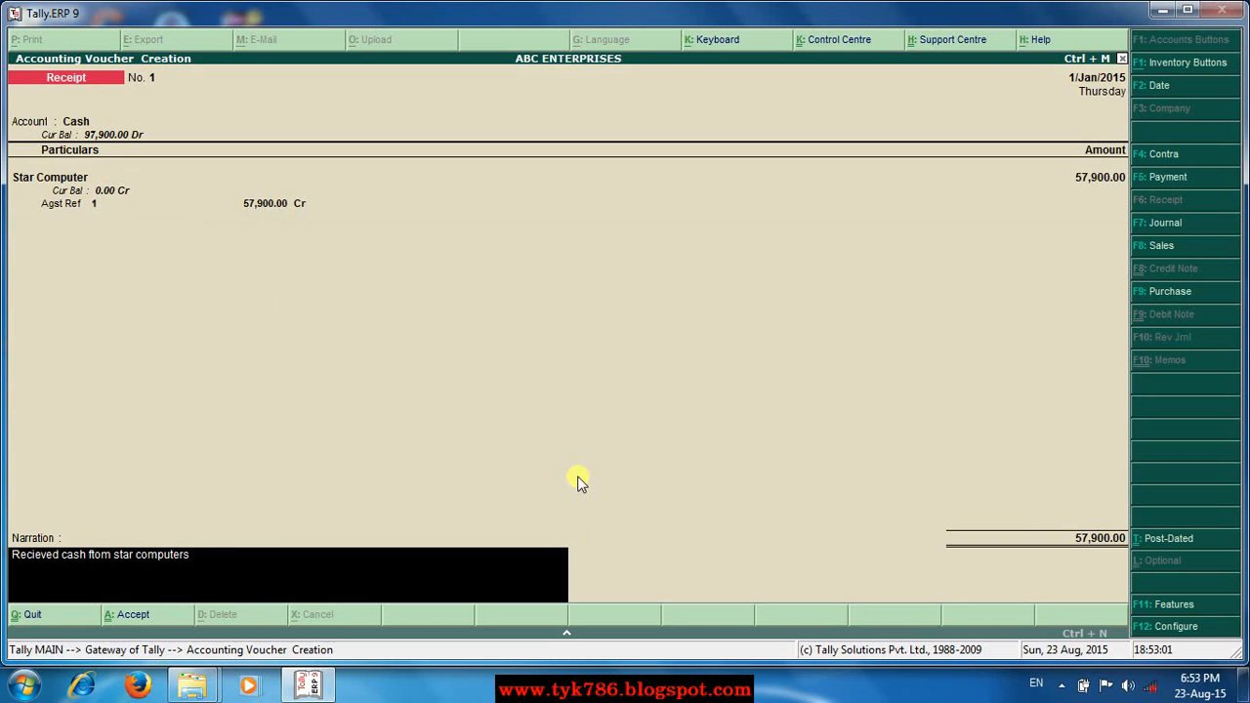
key(Return)
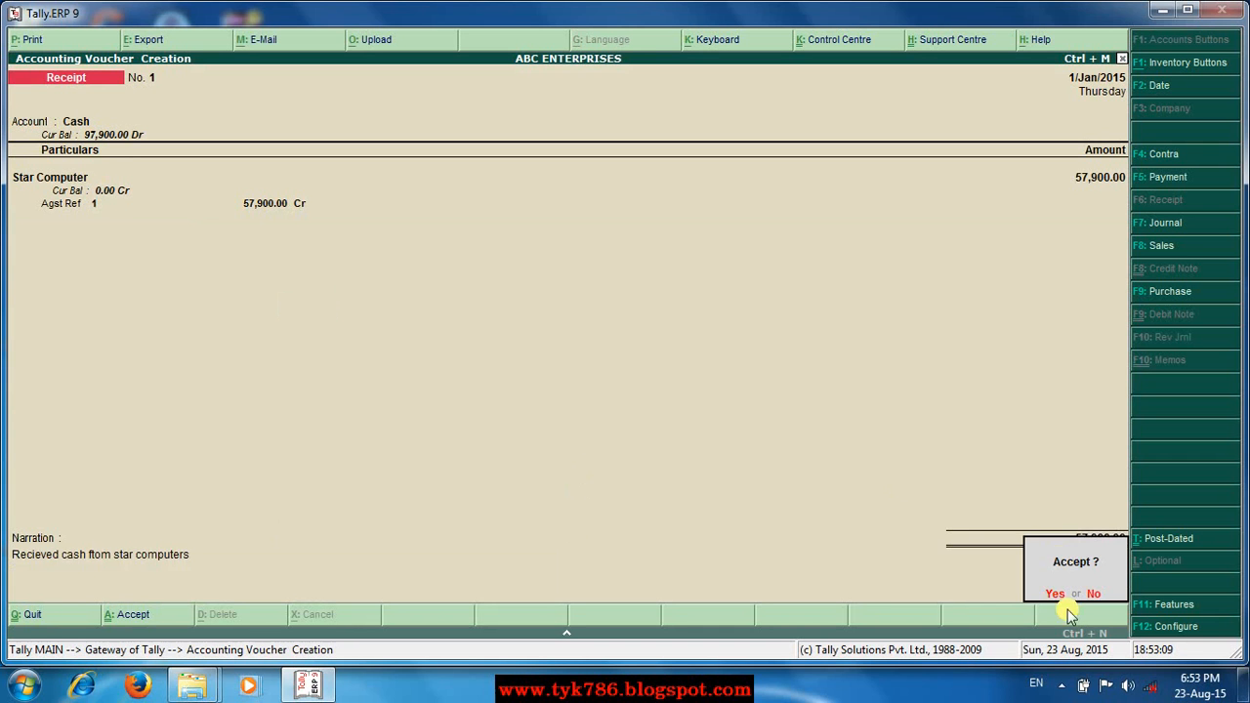
key(Return)
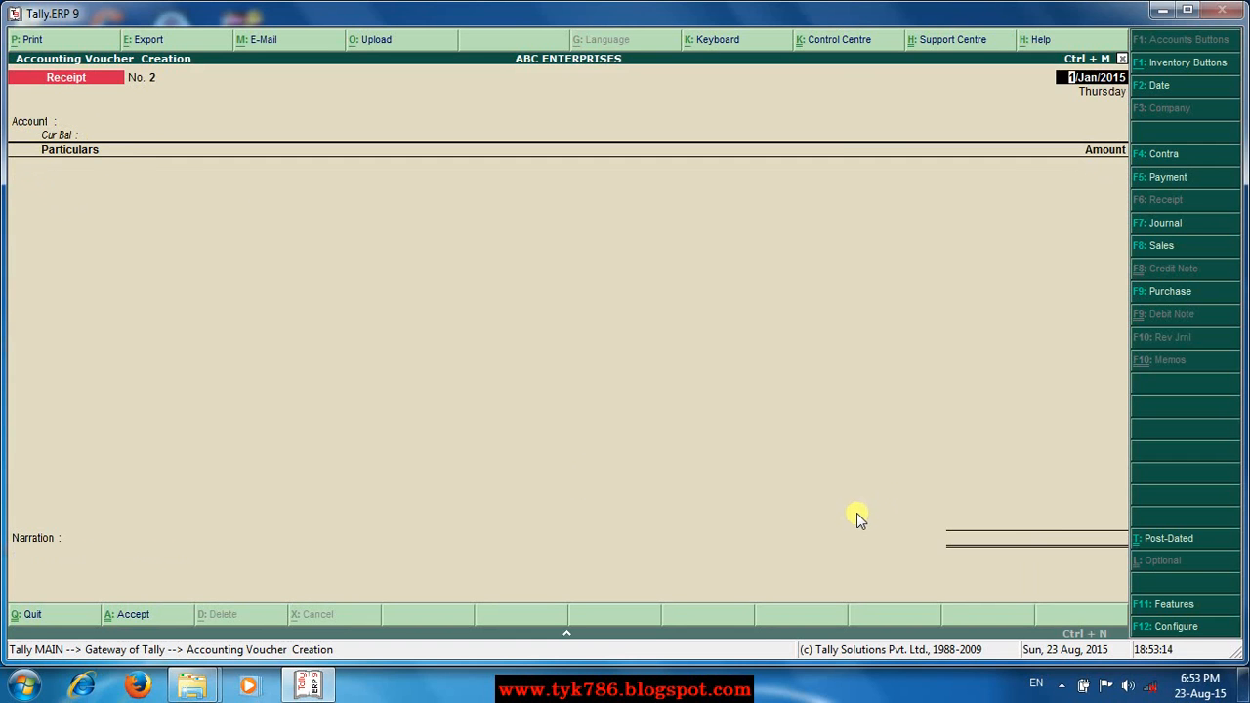
key(Escape)
key(Return)
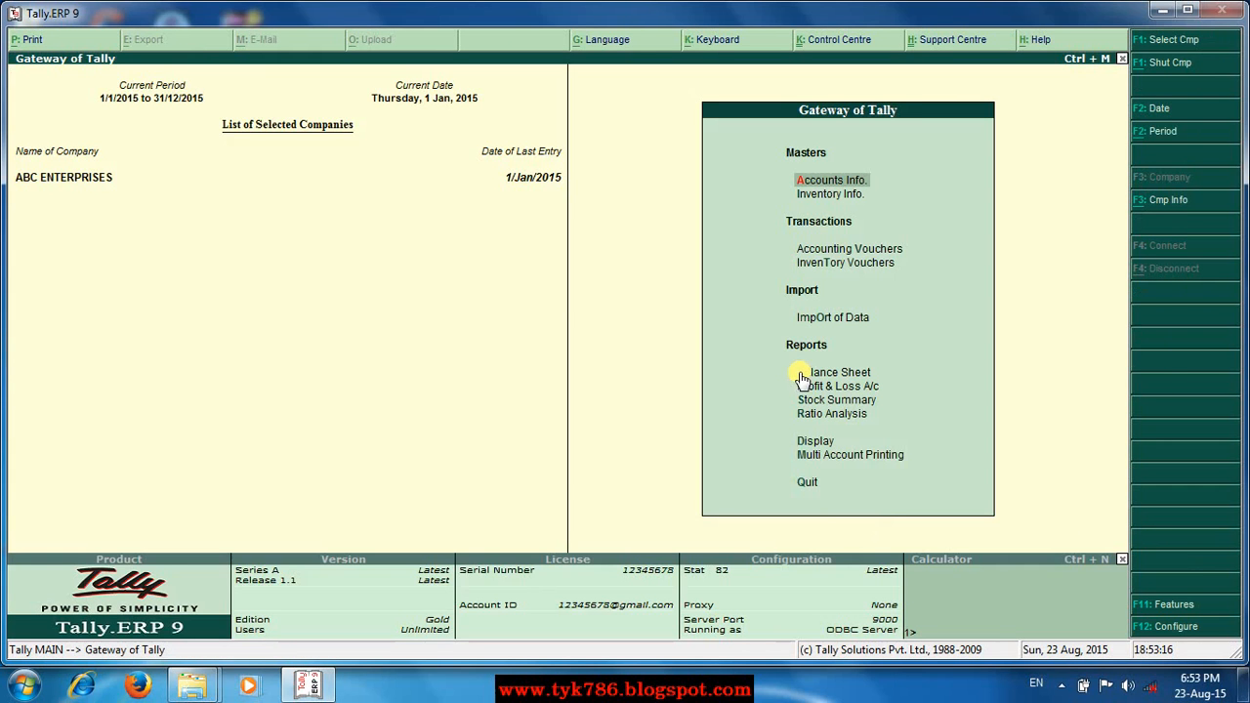
Check the Sundry Debtors and Cash-in-hand balances under Current Assets in the Balance Sheet, and go back to the Gateway.
click(803, 377)
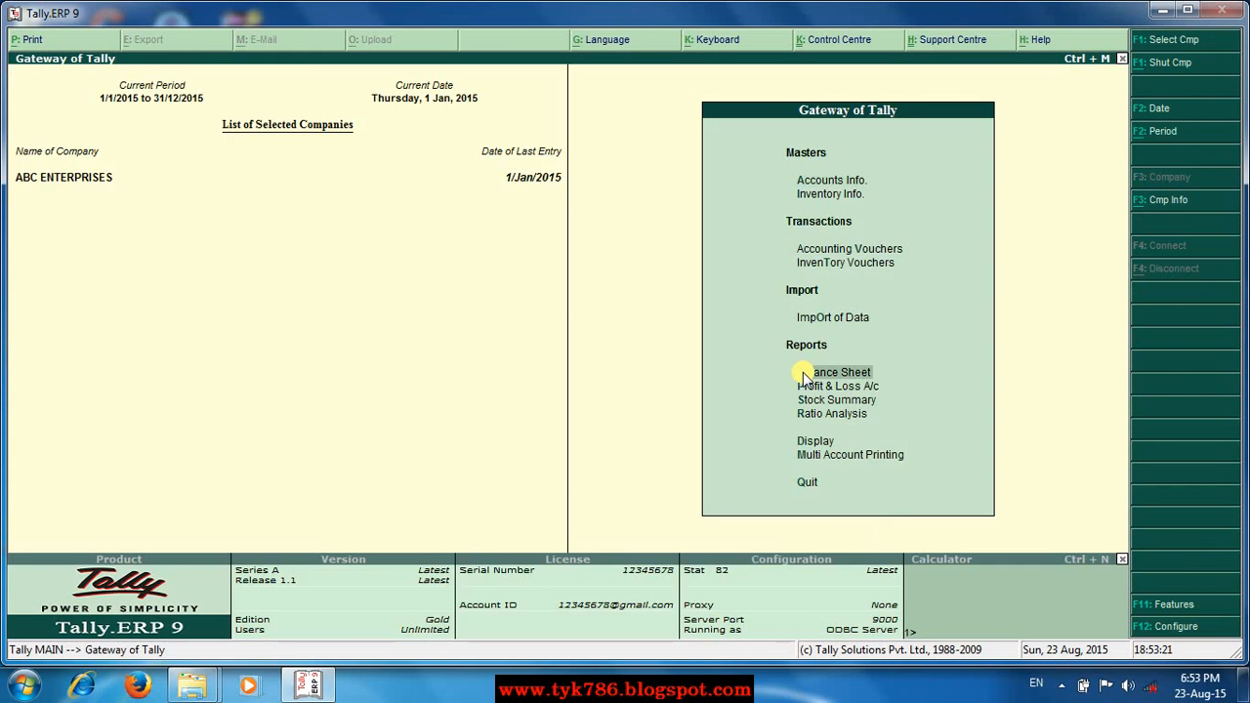
click(803, 374)
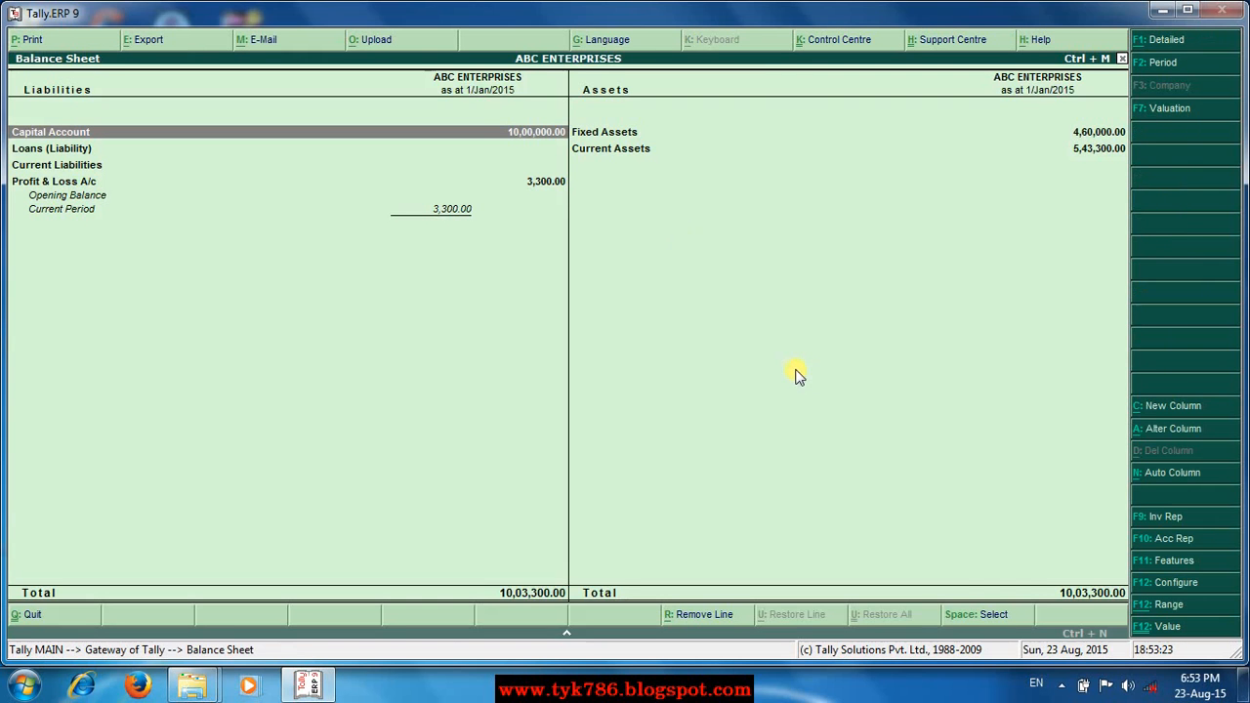
click(628, 151)
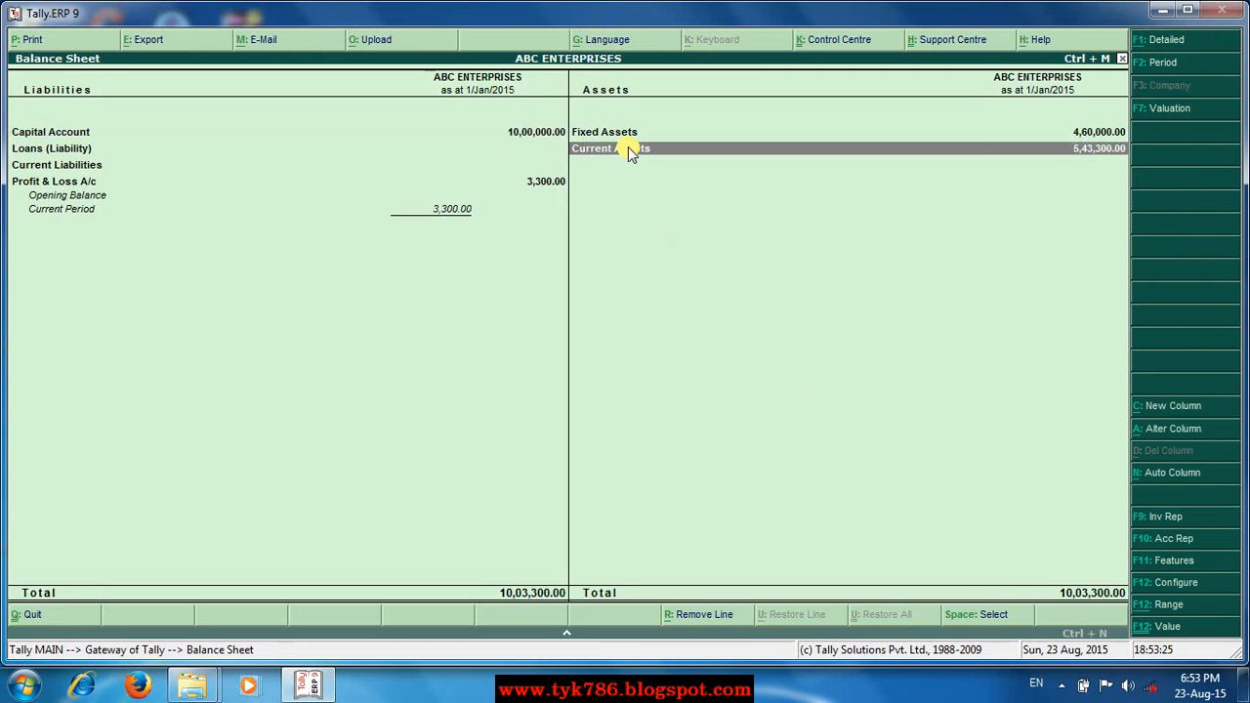
click(628, 148)
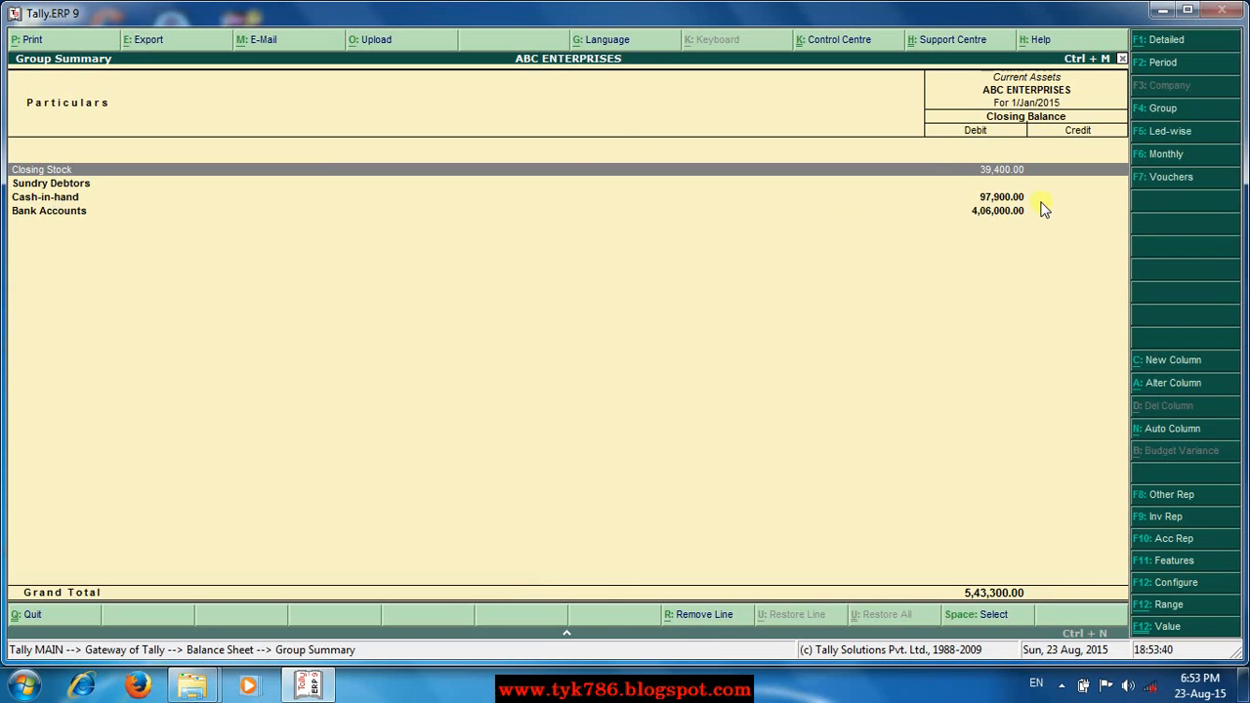
key(Escape)
key(Escape)
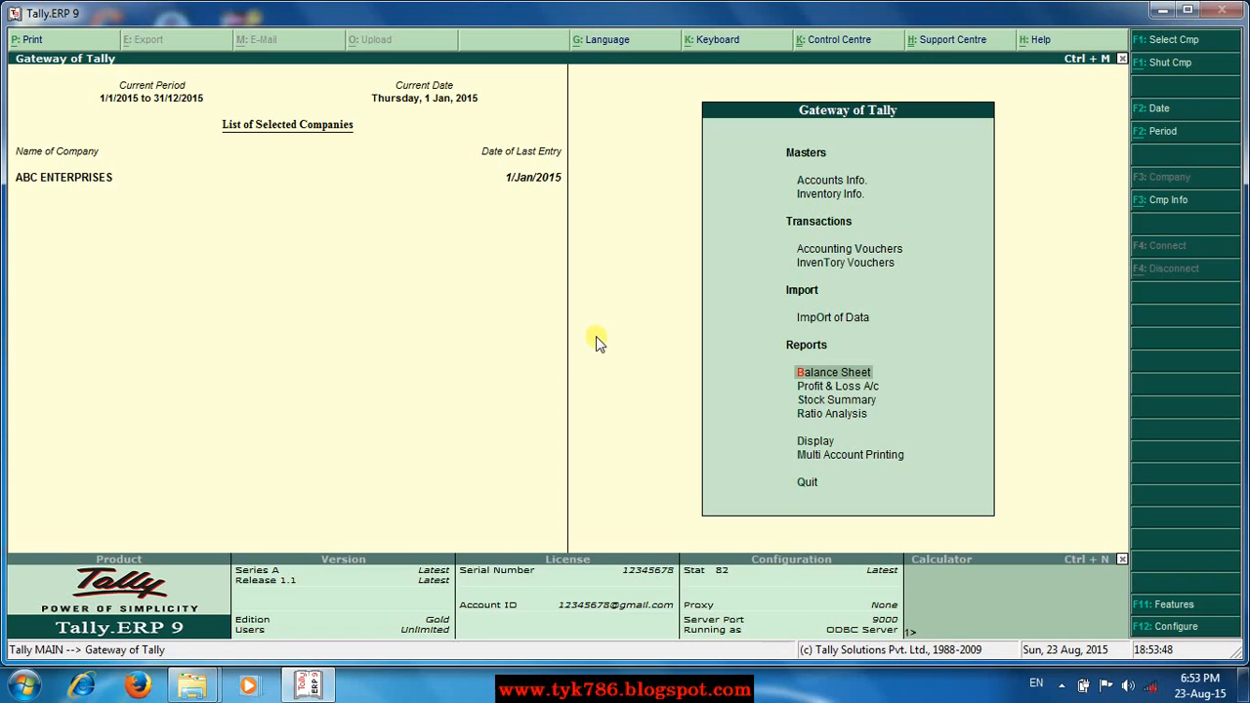
Open the Cash ledger from the account books, review its voucher entries including the Star Computer receipt, and return to the ledger list.
click(807, 444)
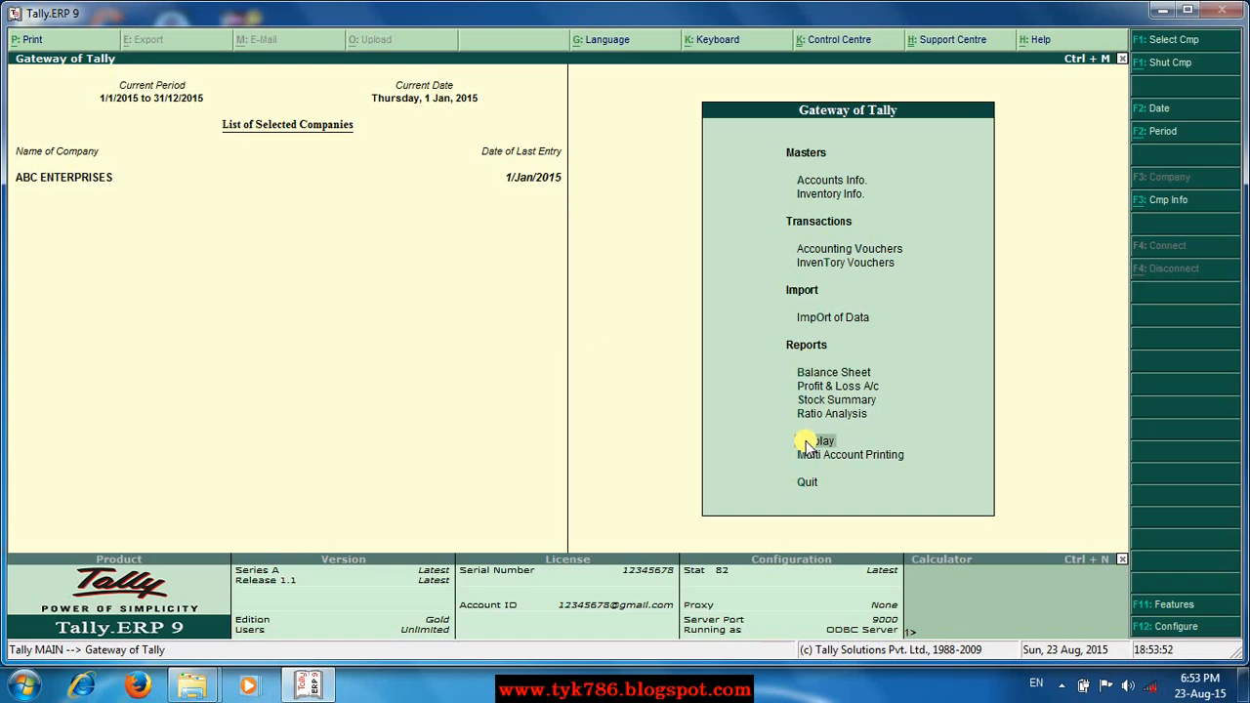
click(807, 444)
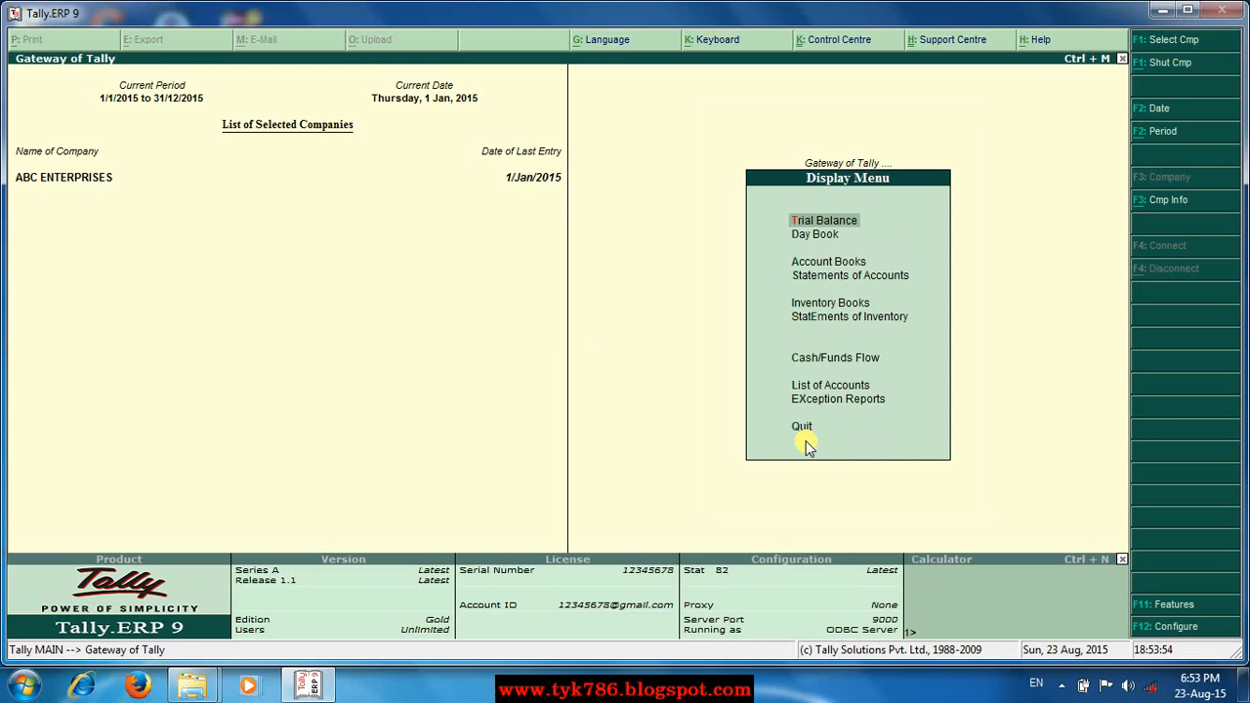
click(806, 264)
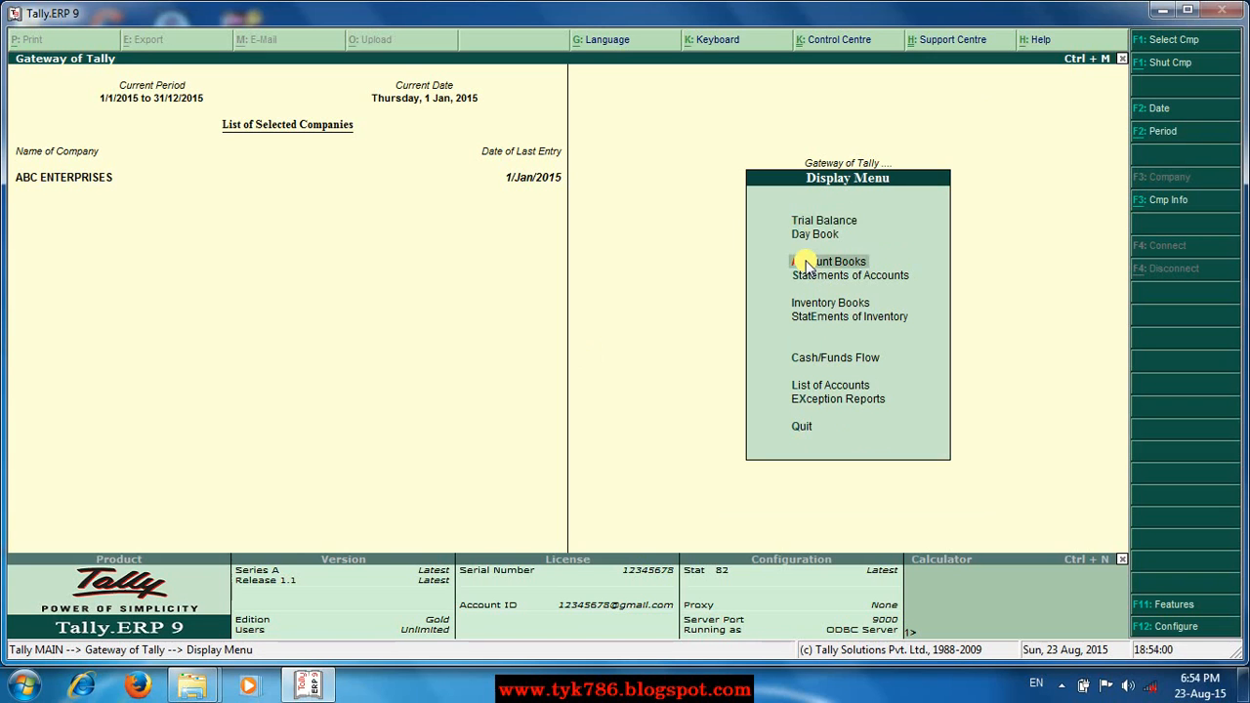
click(806, 264)
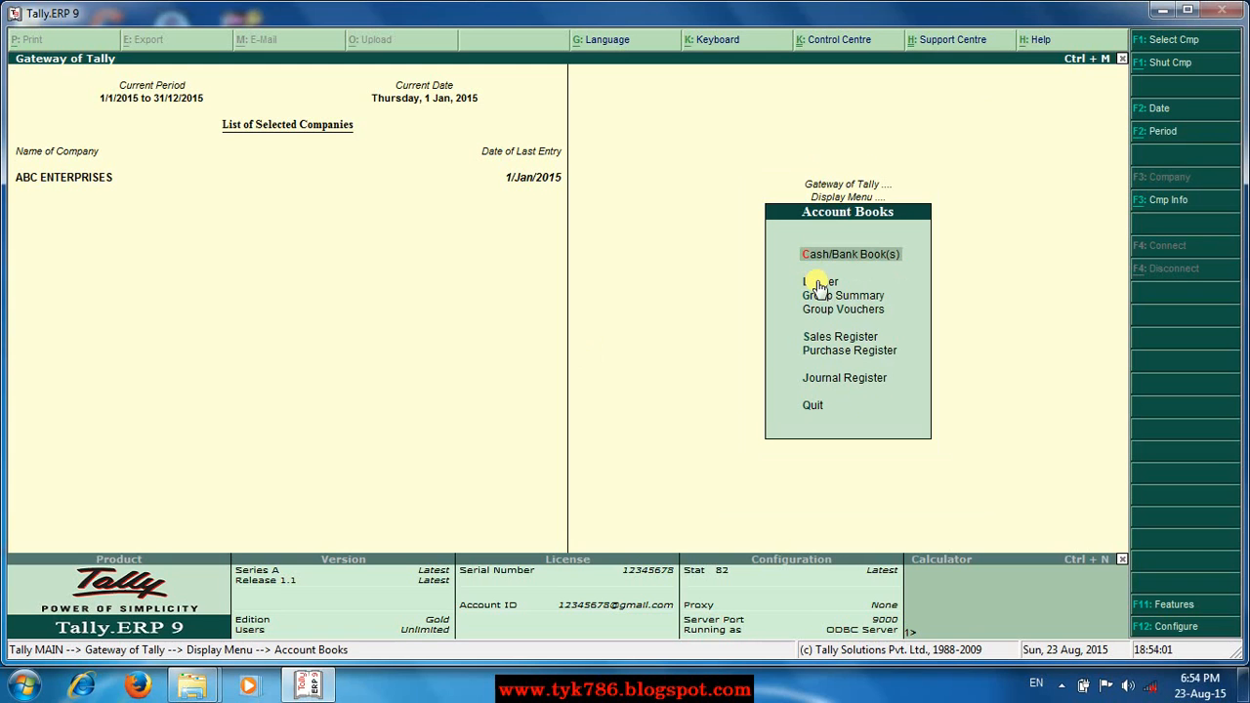
click(821, 283)
click(819, 282)
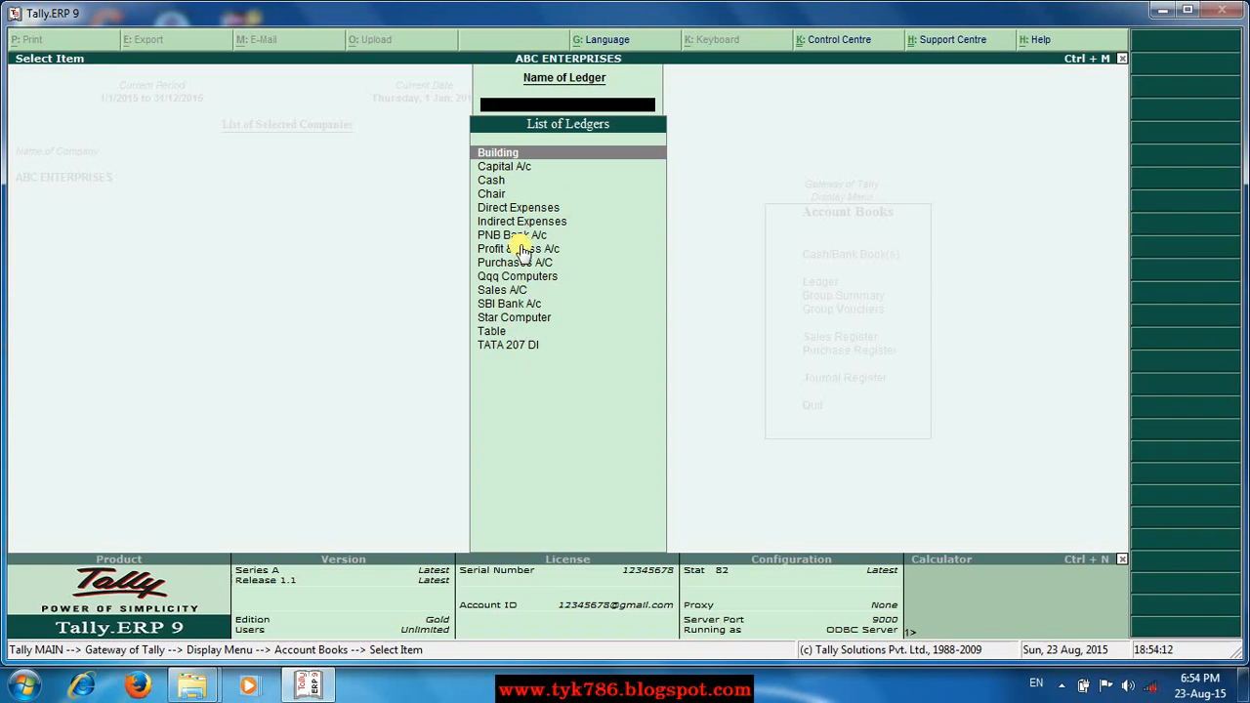
click(485, 183)
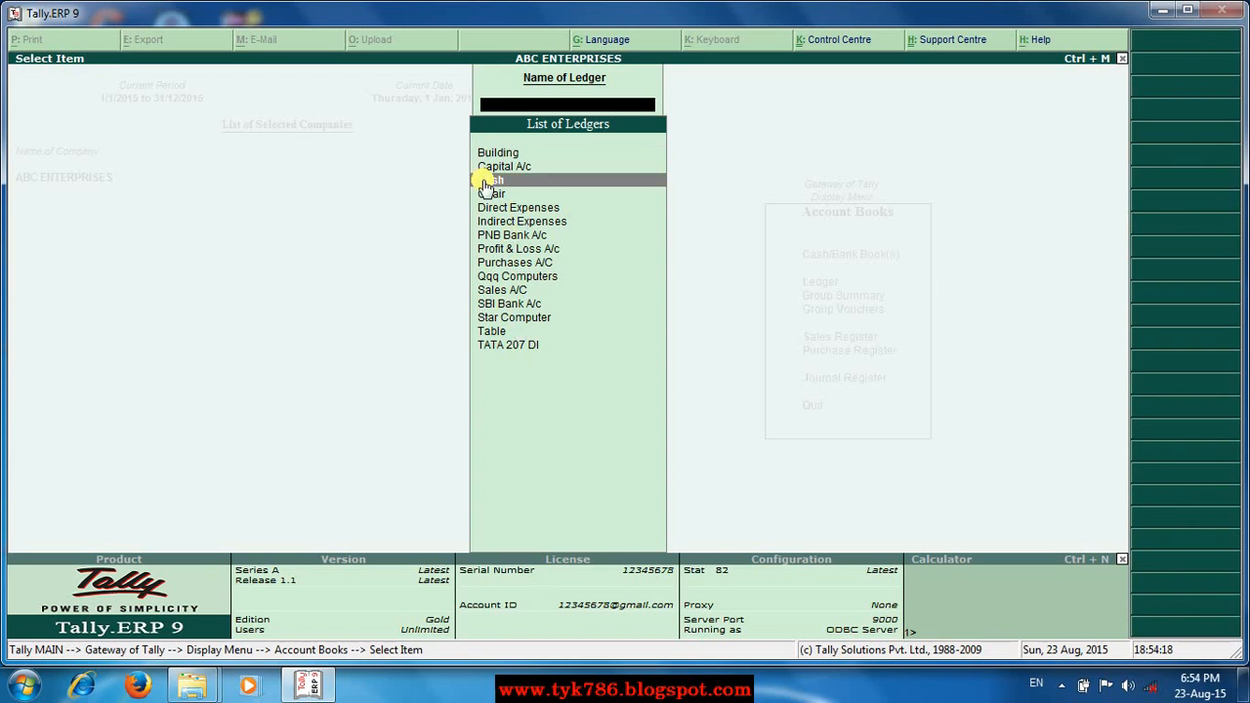
click(486, 184)
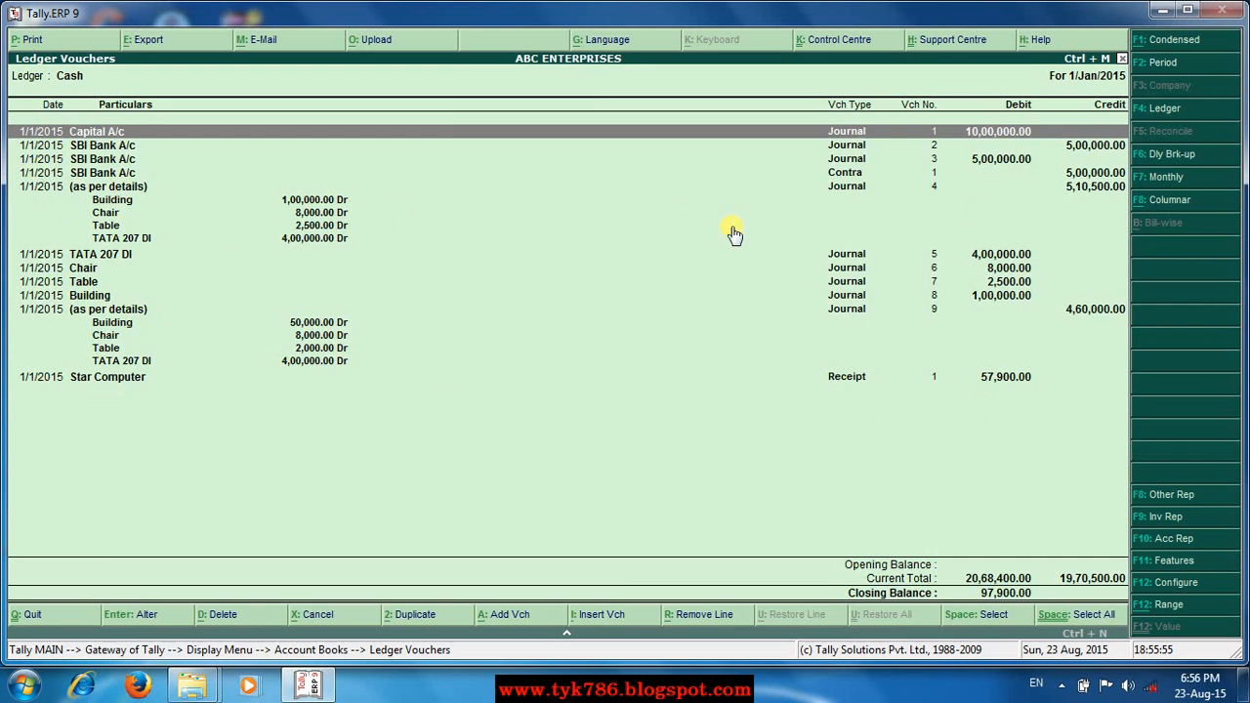
key(Escape)
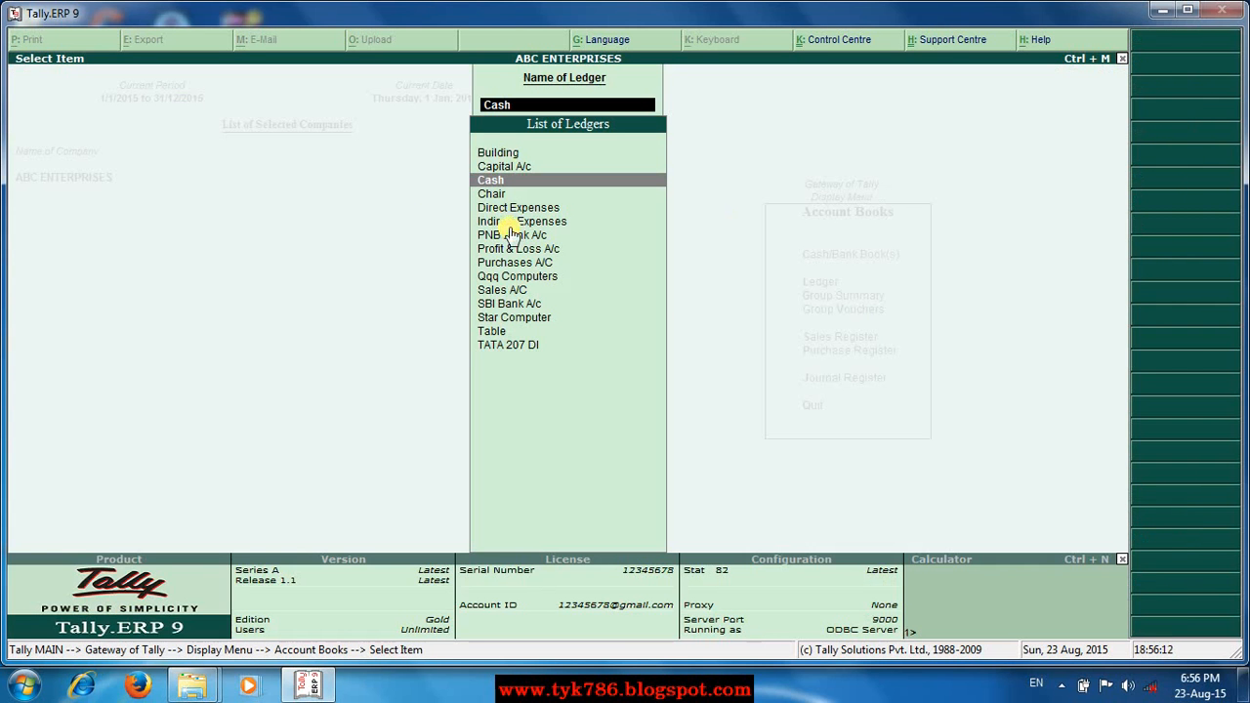
Review the voucher entries of the SBI Bank A/c and PNB Bank A/c ledgers, and return to the account books.
click(507, 307)
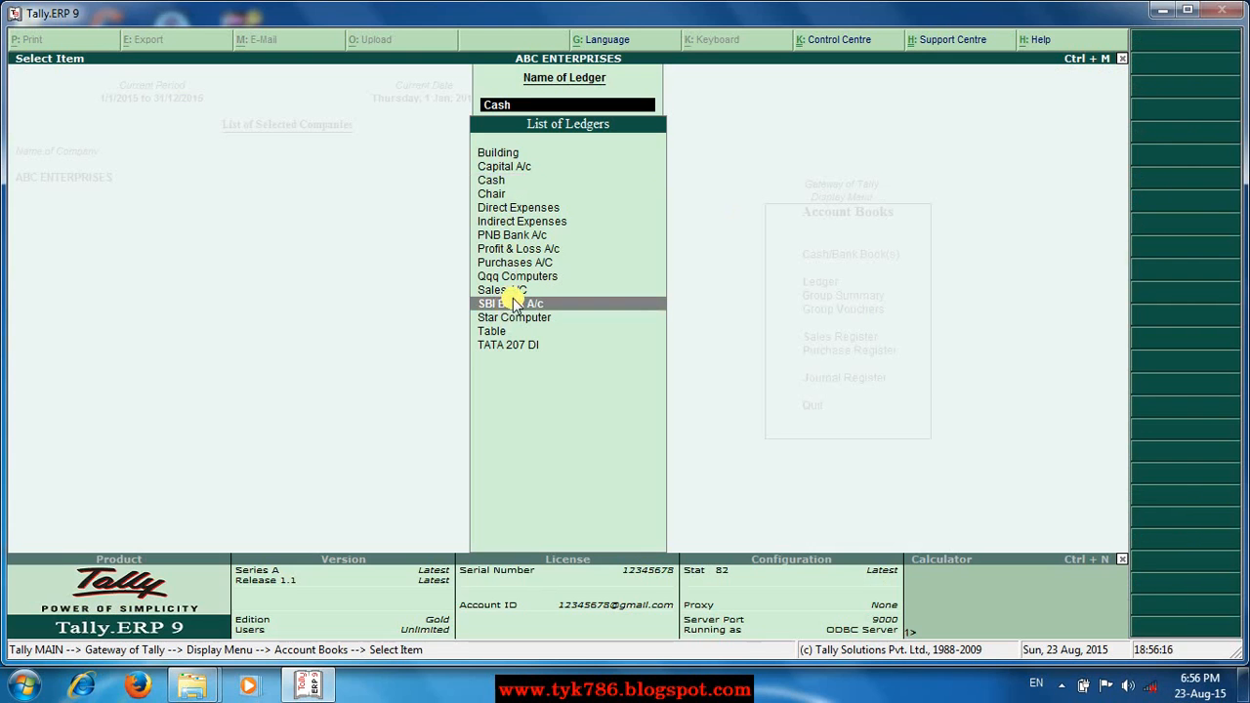
click(514, 304)
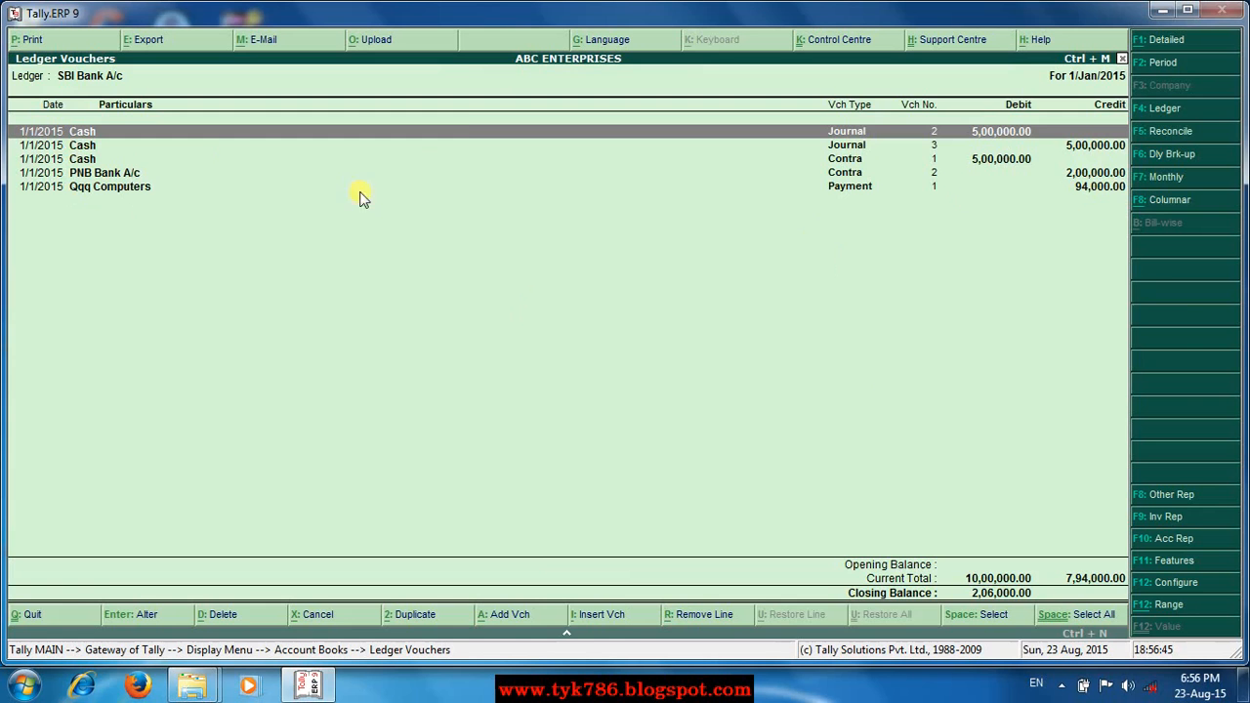
key(Escape)
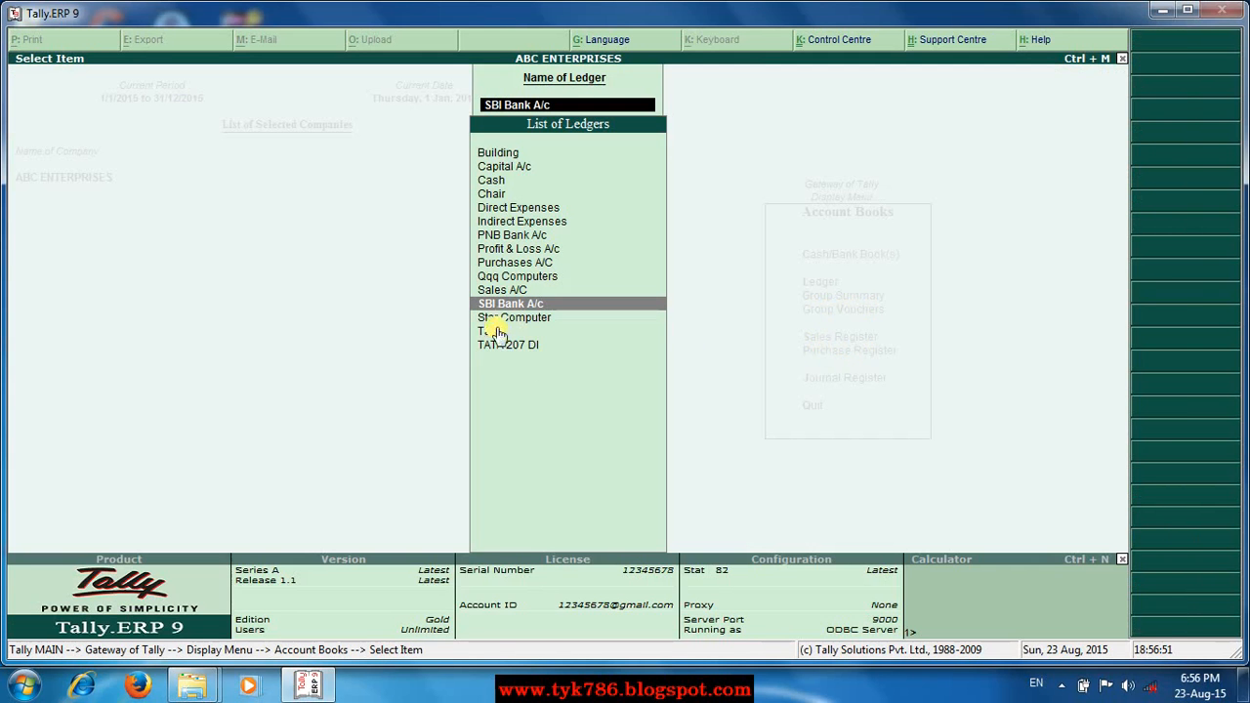
click(488, 239)
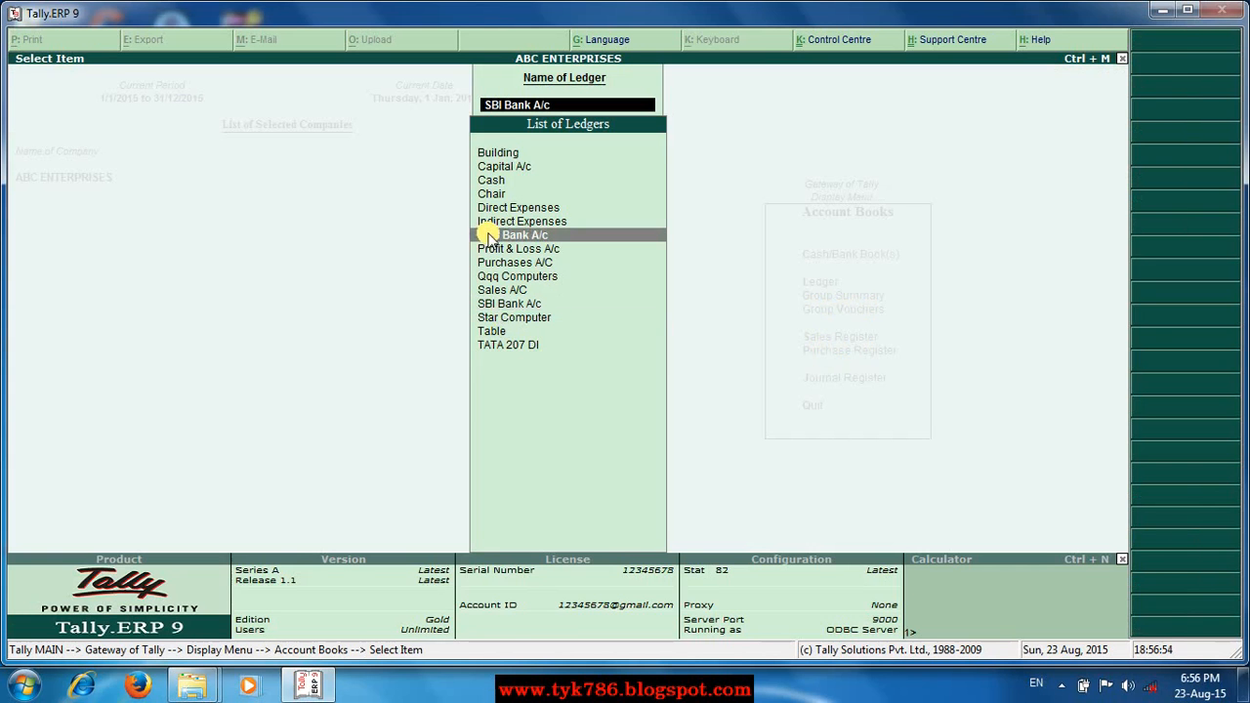
click(490, 236)
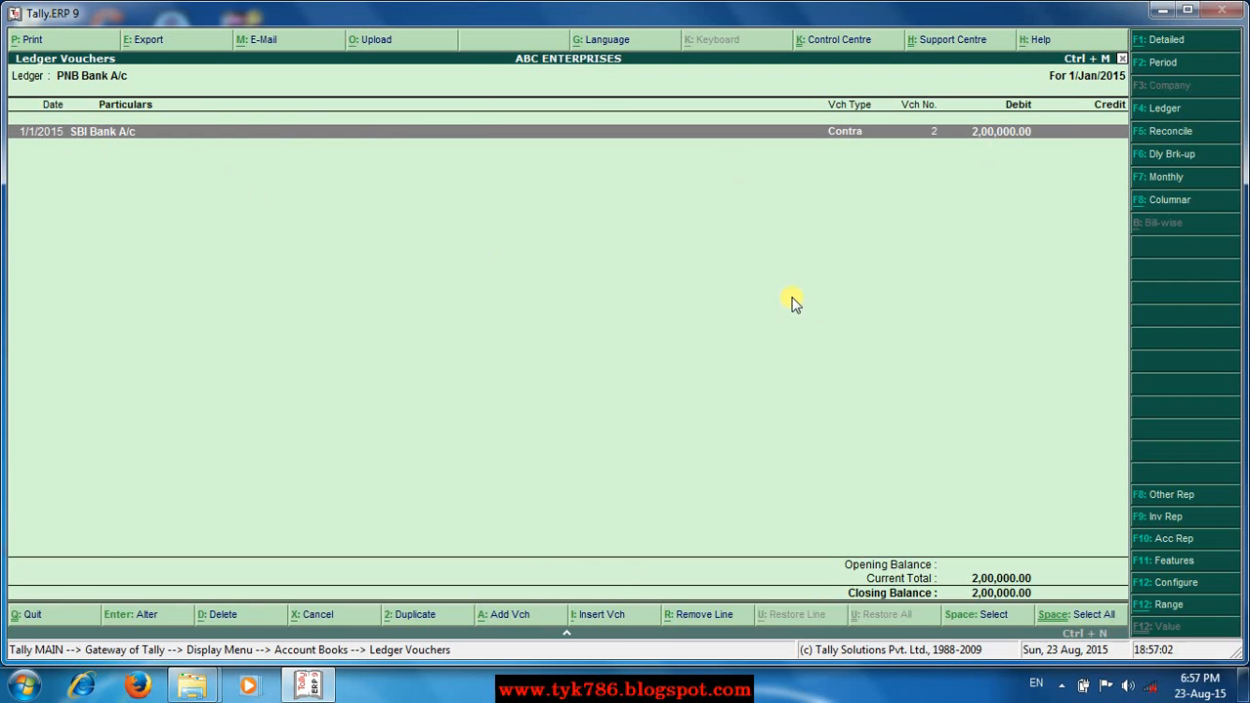
key(Escape)
key(Escape)
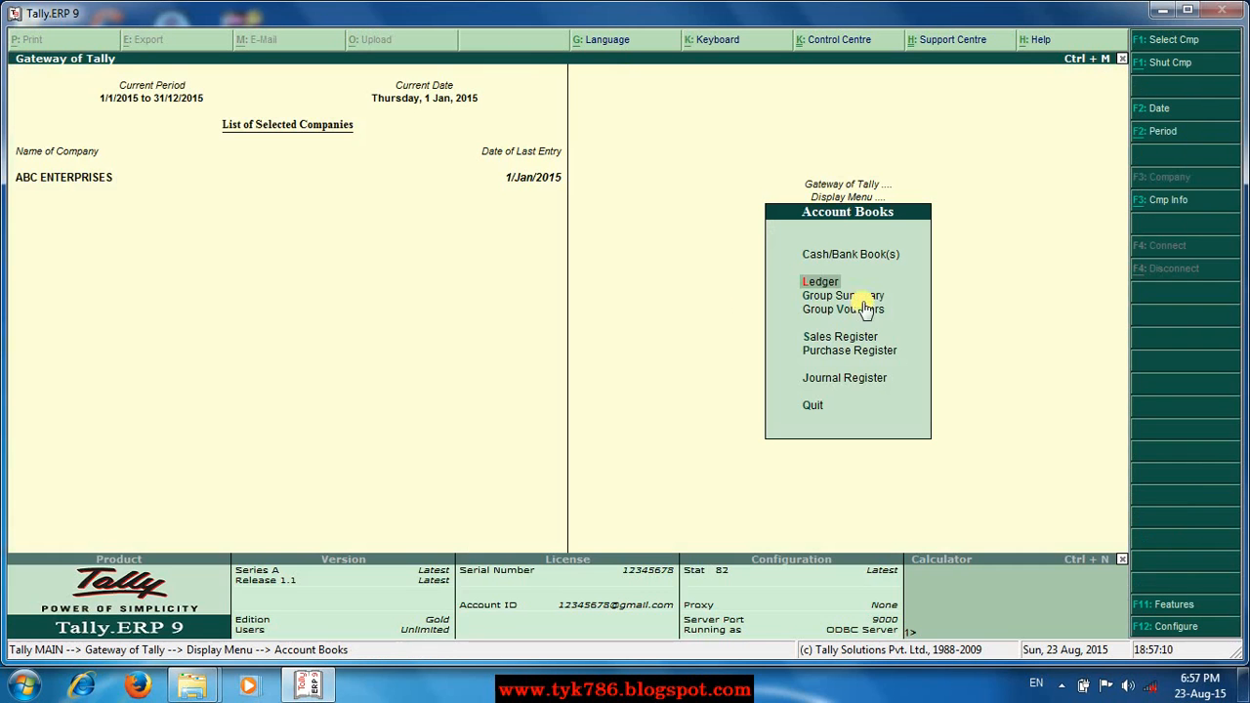
Review the voucher entries of the Sales A/C ledger and return to the account books.
click(812, 283)
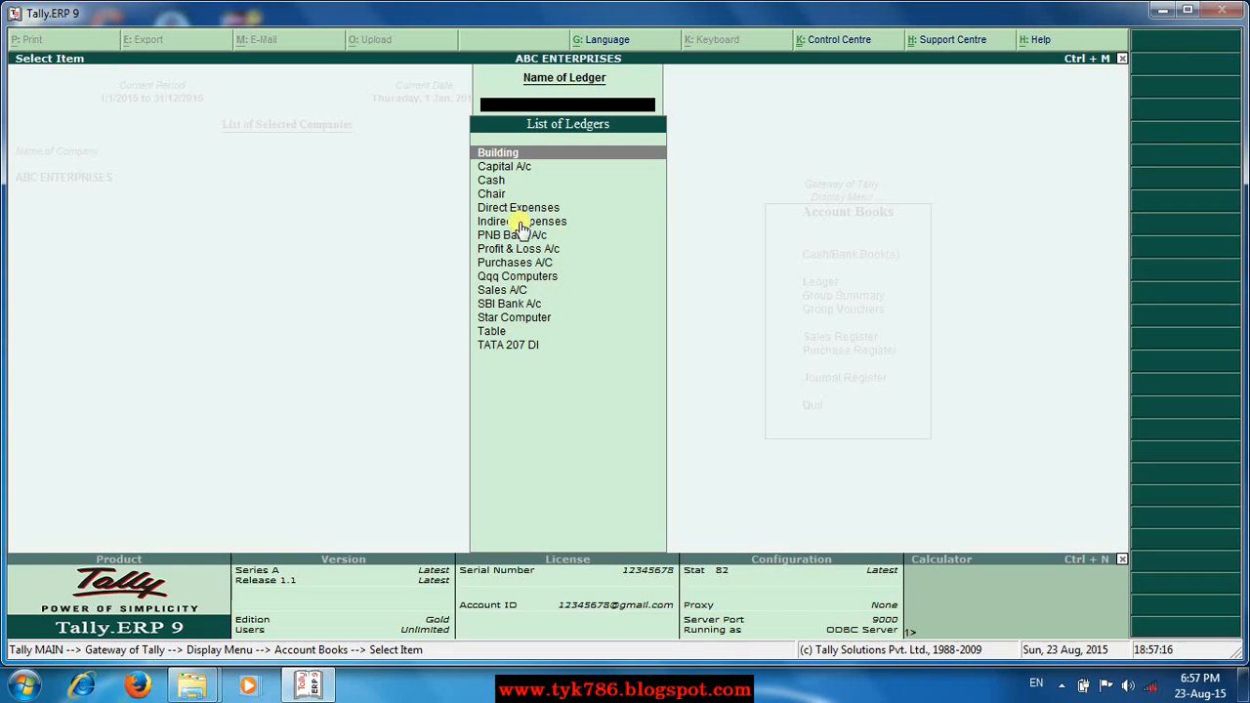
click(491, 207)
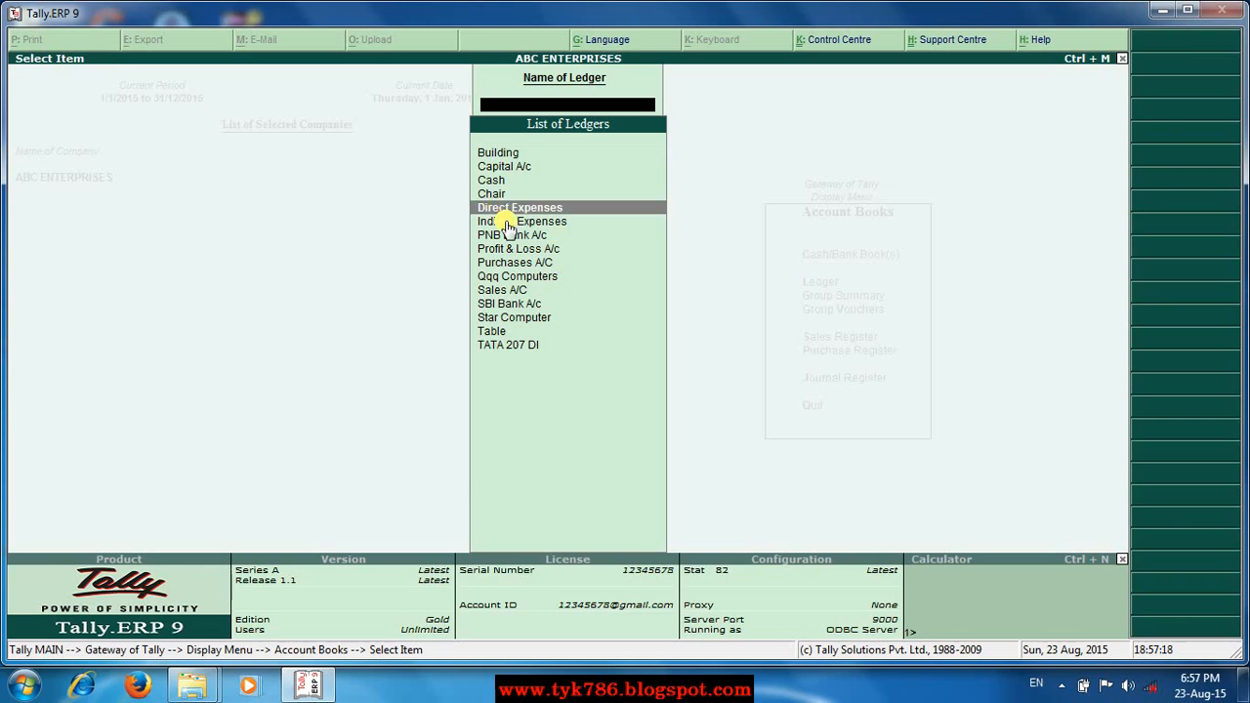
click(507, 223)
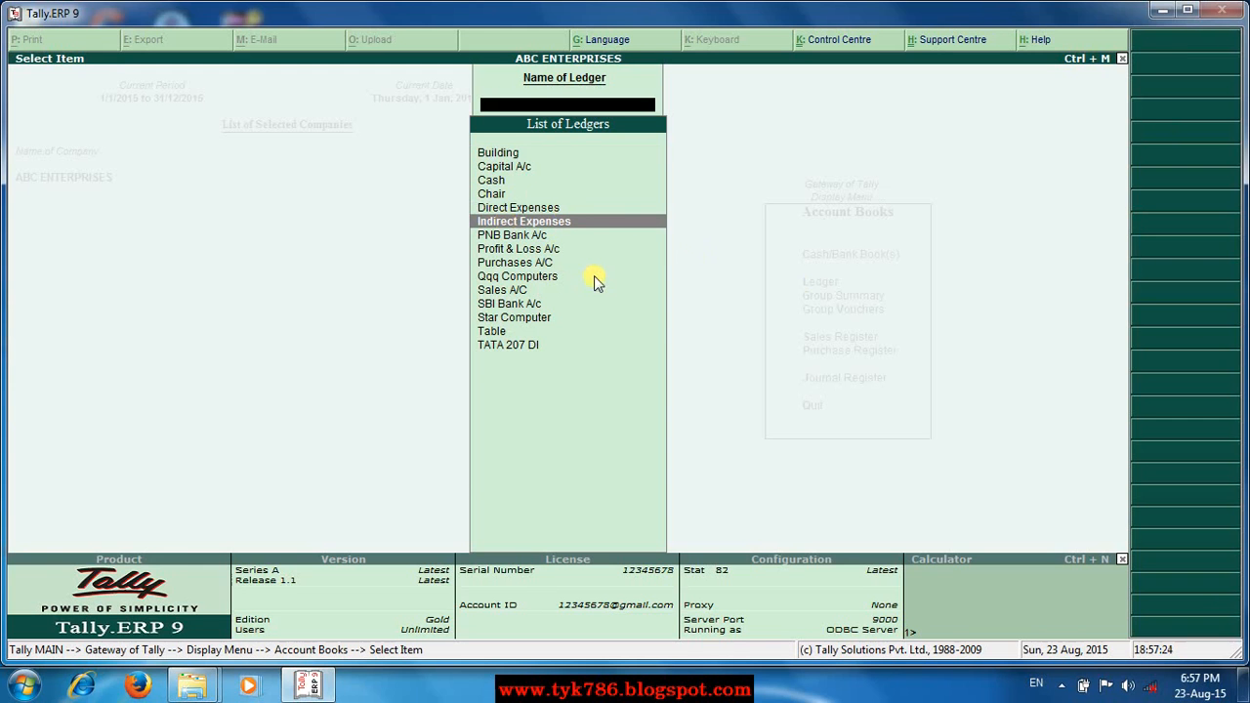
click(506, 289)
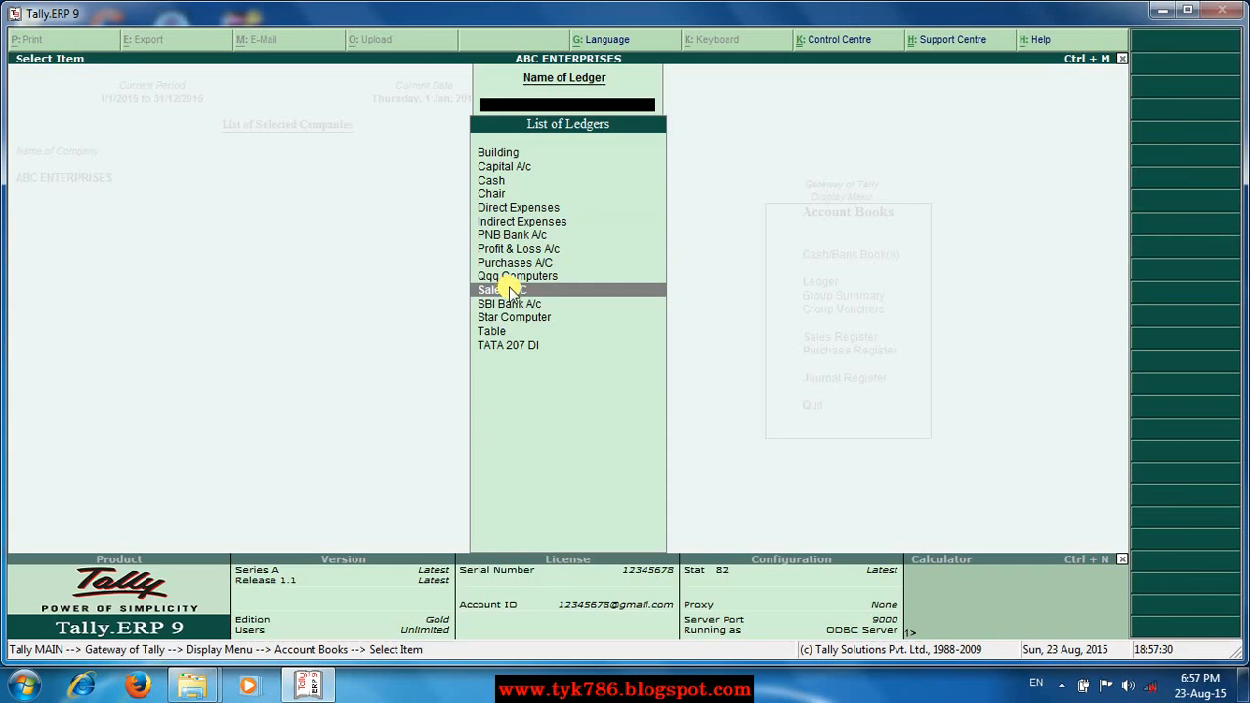
click(510, 289)
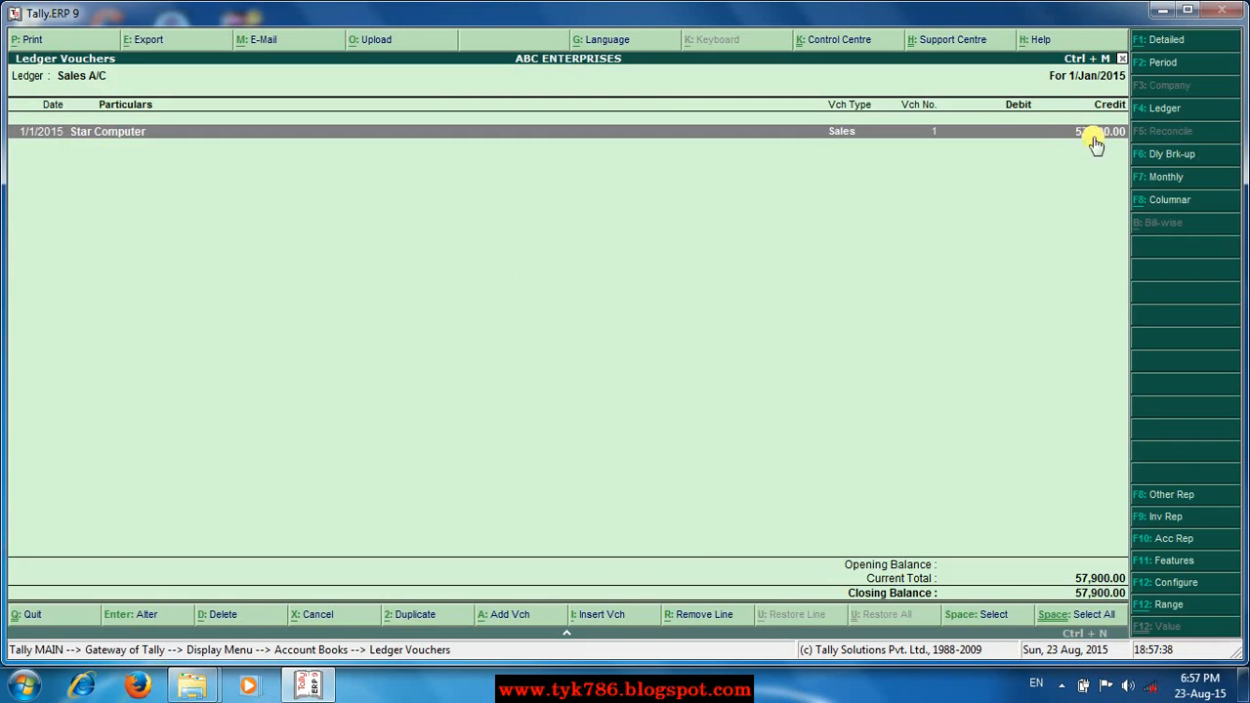
key(Escape)
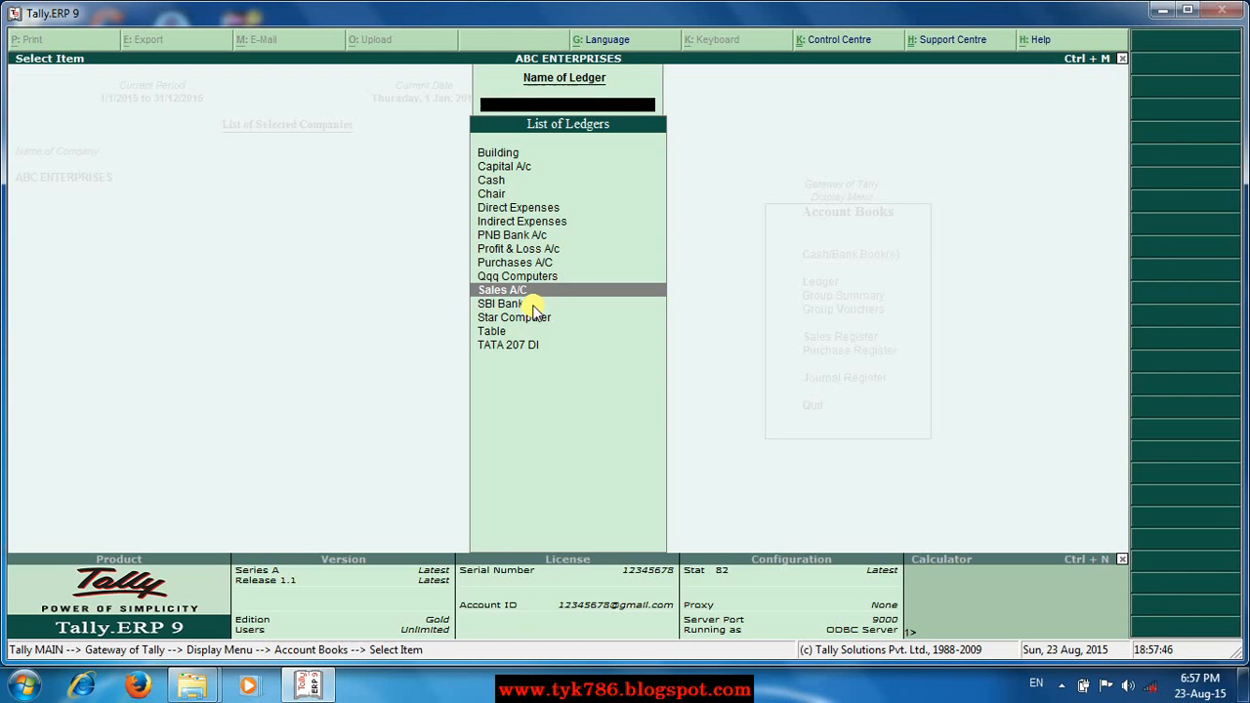
key(Escape)
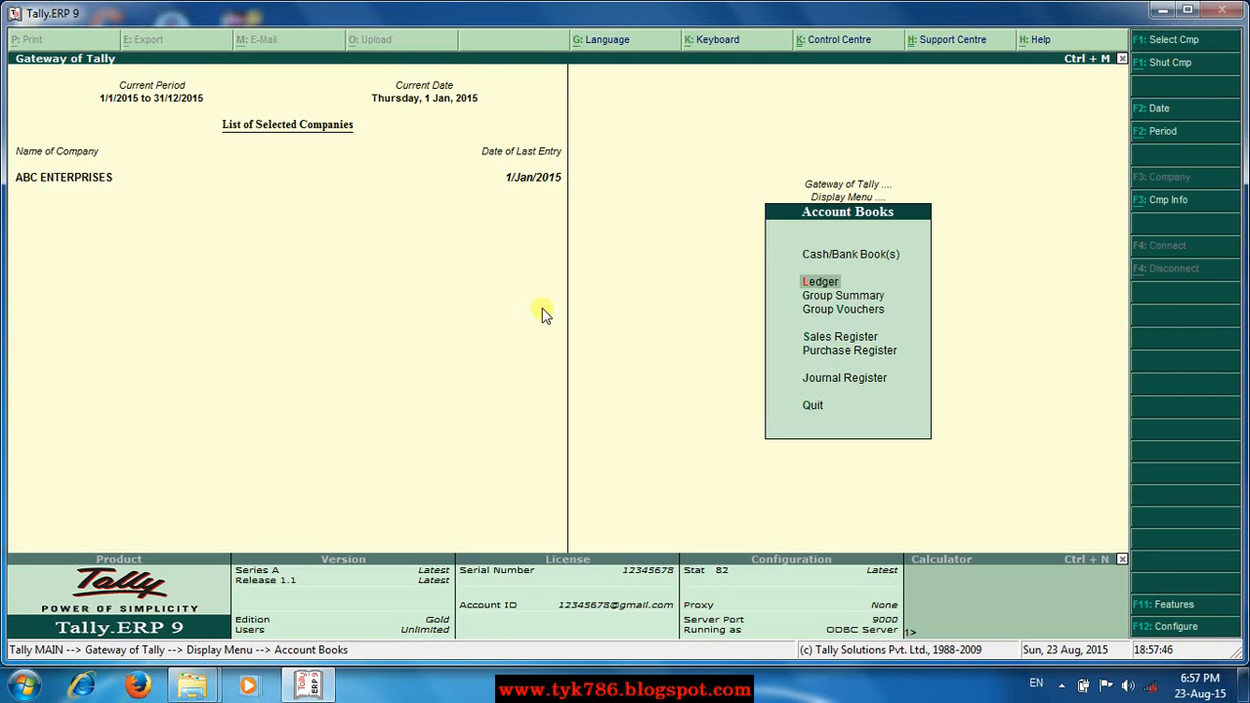
Check the monthly figures in the Sales Register and the Journal Register, and go back to the Gateway.
click(825, 340)
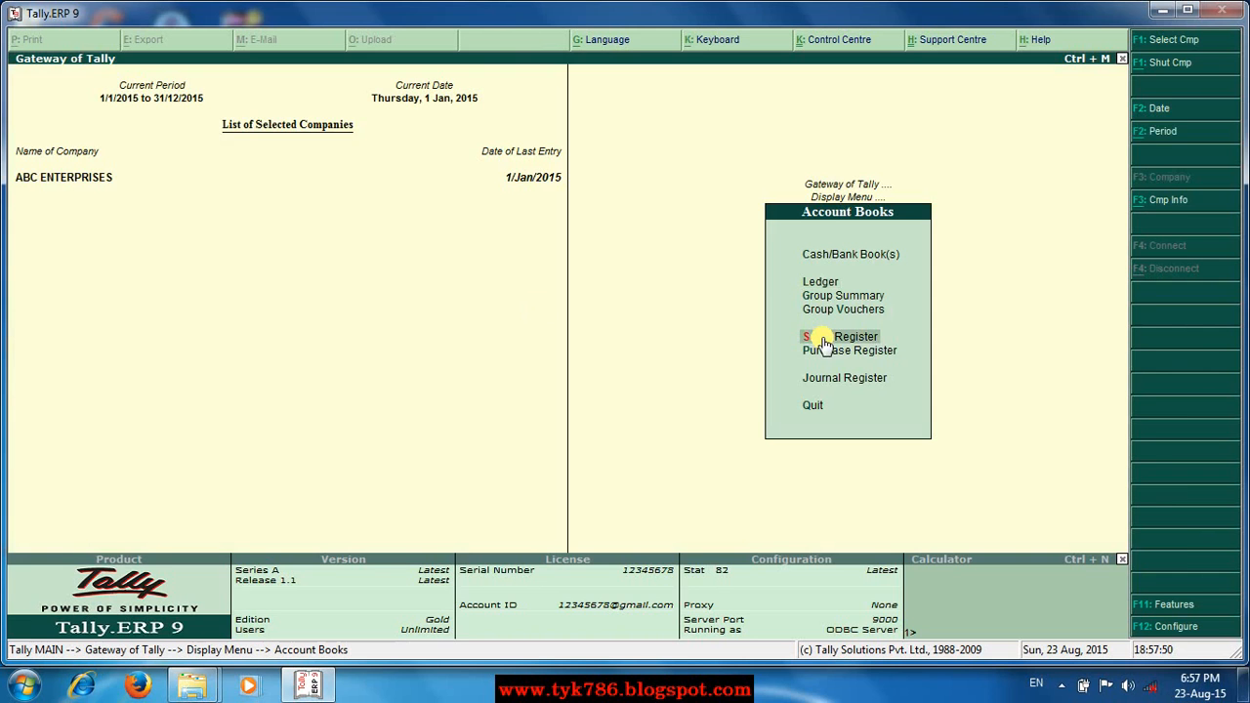
click(826, 340)
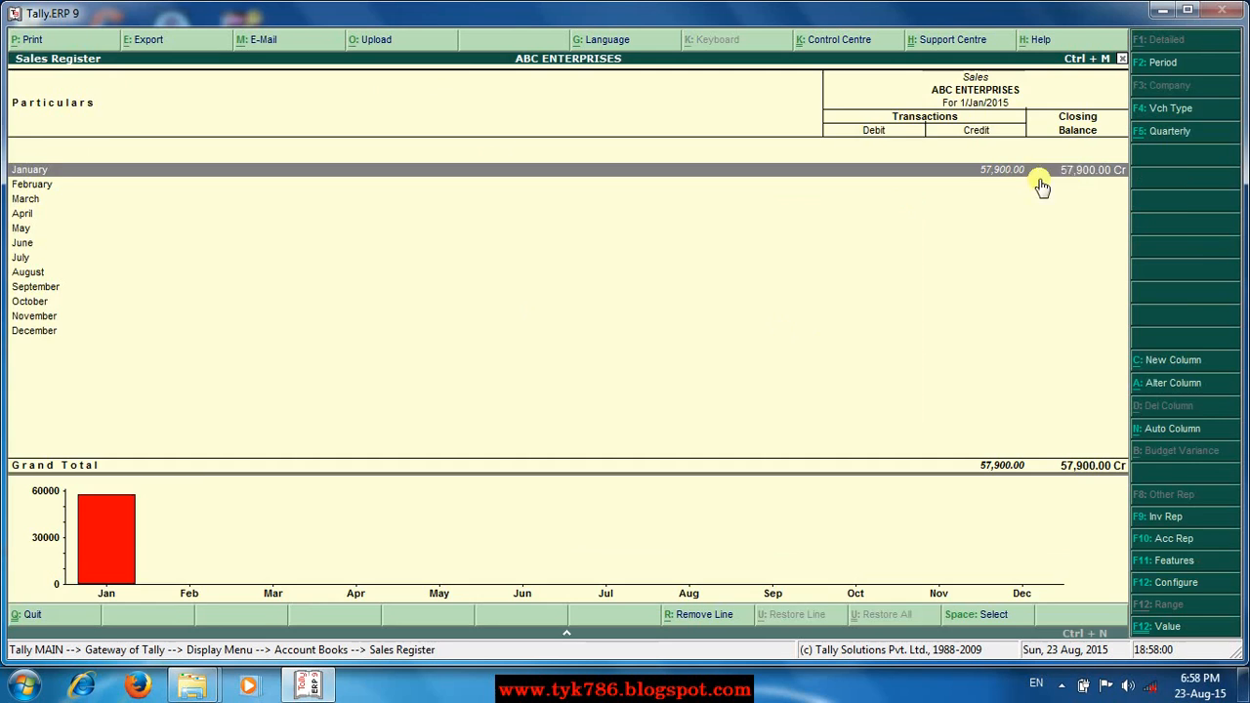
key(Escape)
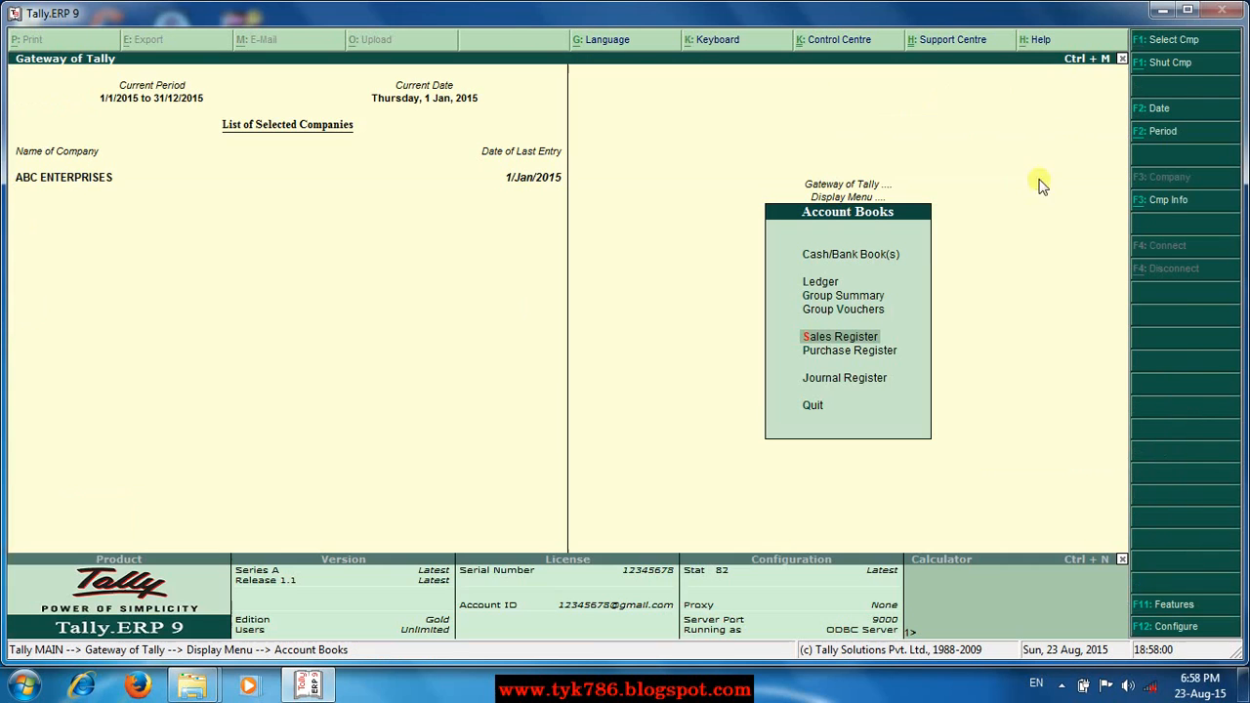
click(829, 379)
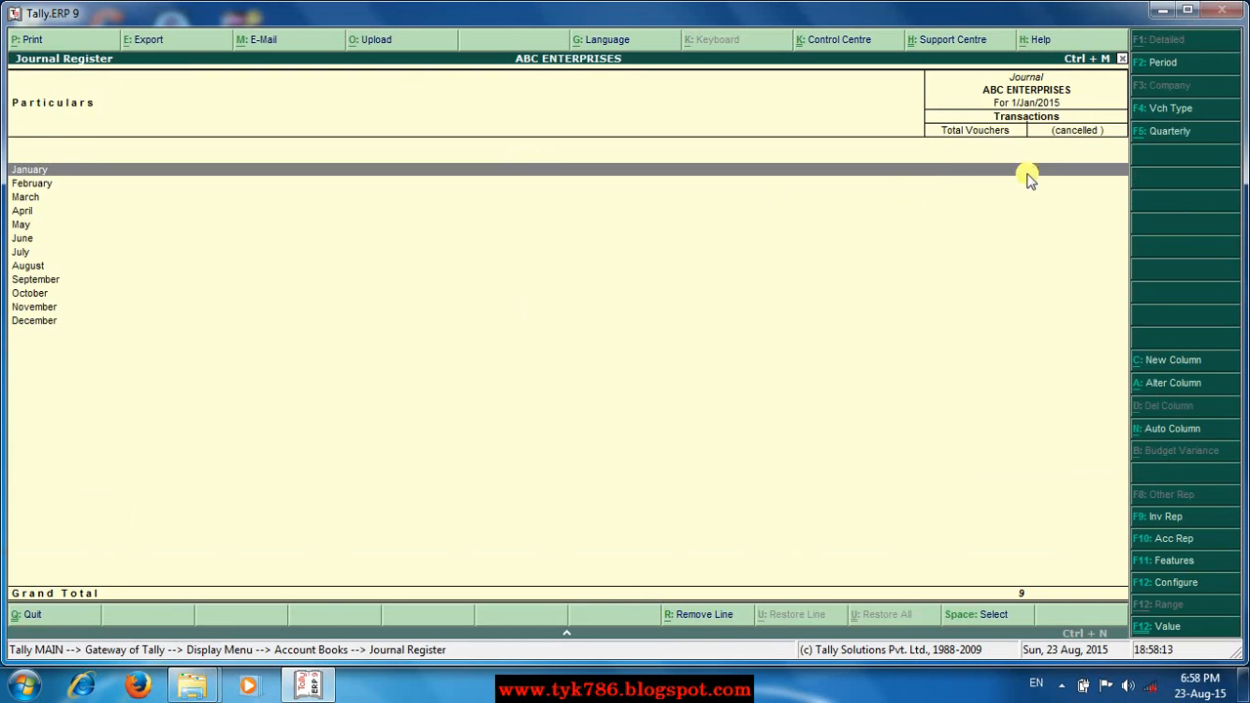
key(Escape)
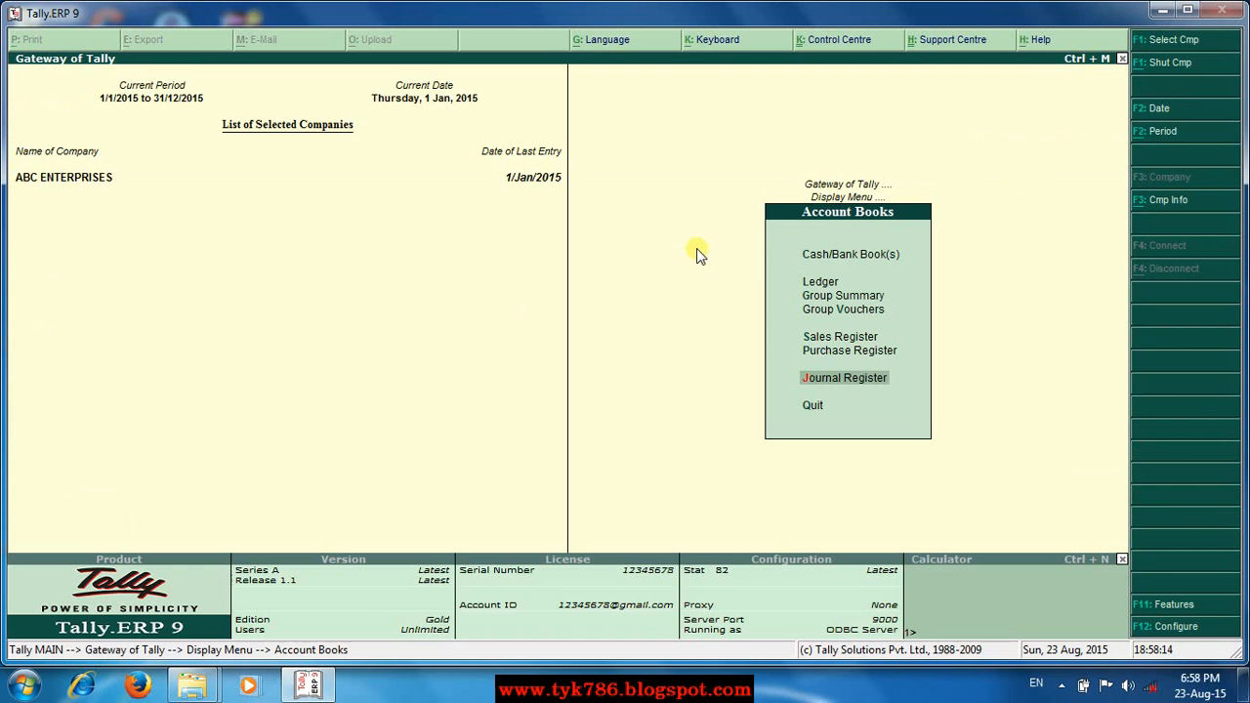
key(Escape)
key(Escape)
key(Escape)
key(Escape)
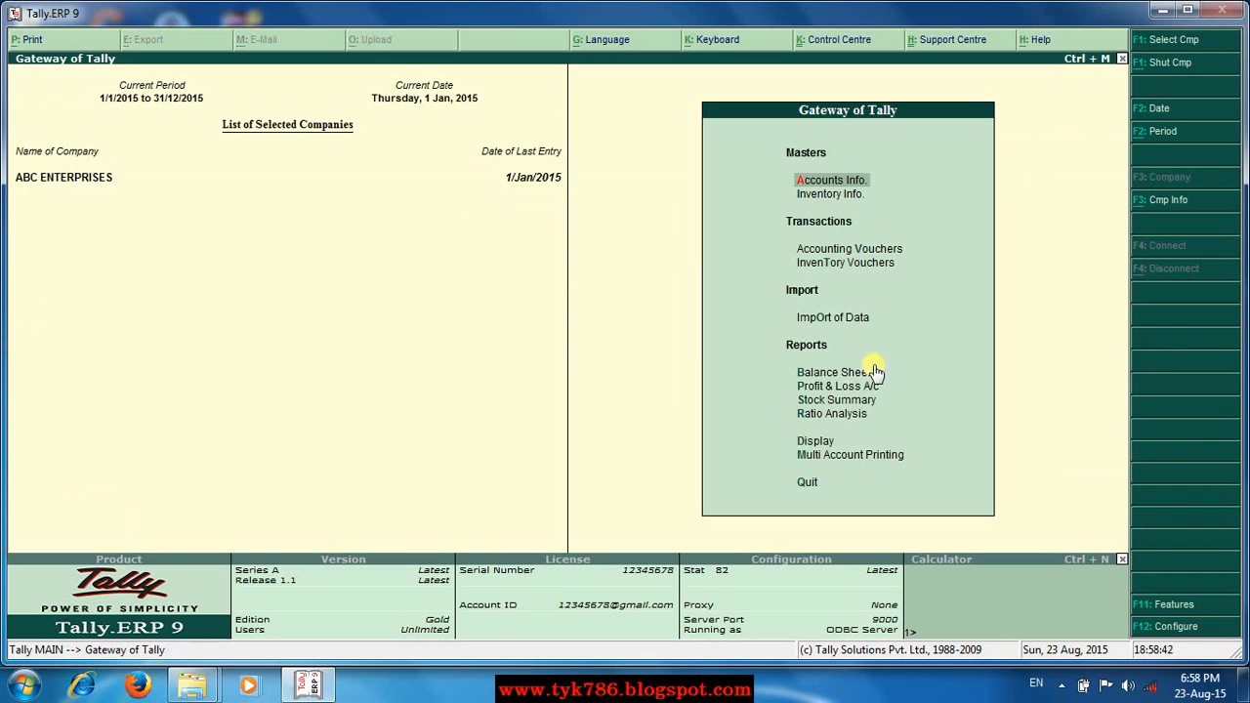
Examine the Profit & Loss A/c for gross and nett profit, and go back to the Gateway.
click(828, 391)
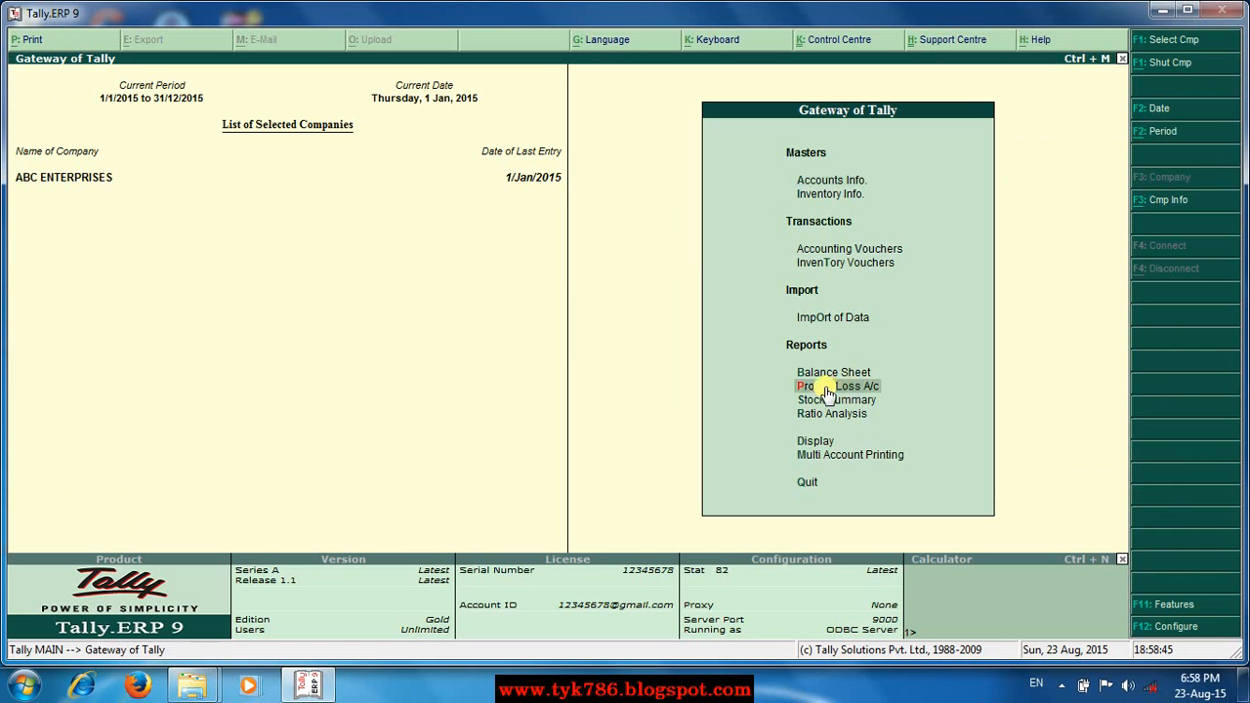
click(832, 391)
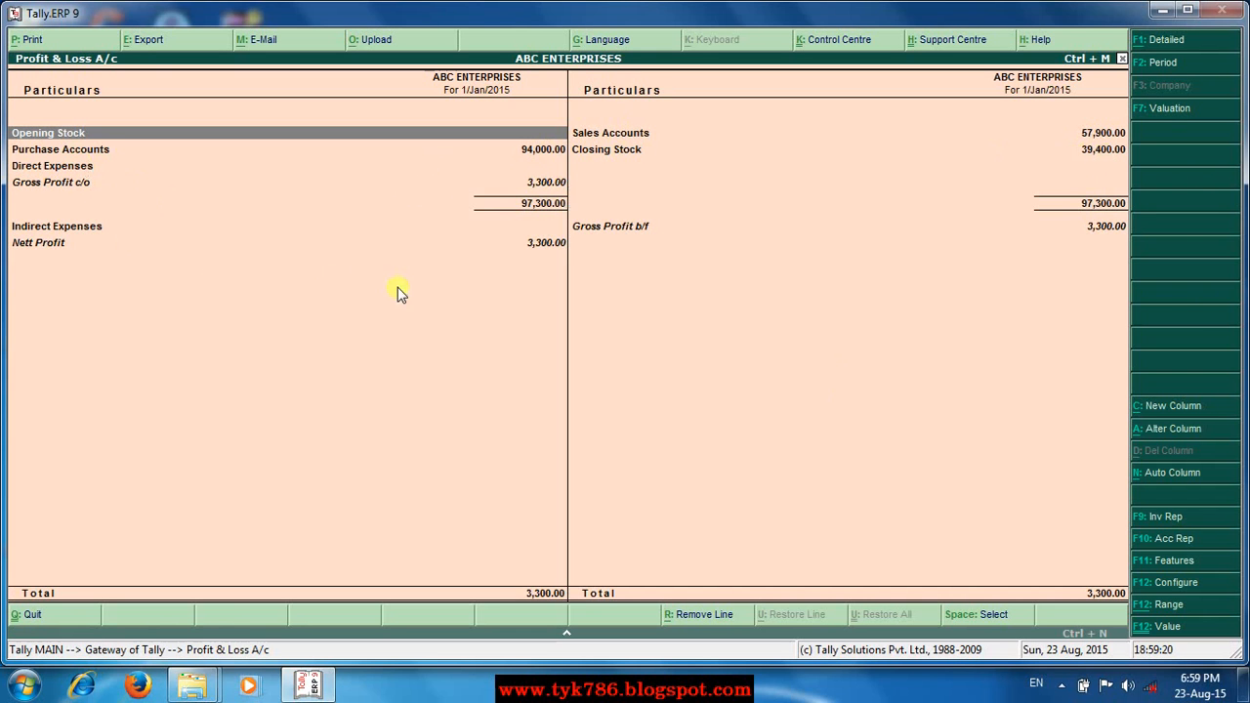
key(Escape)
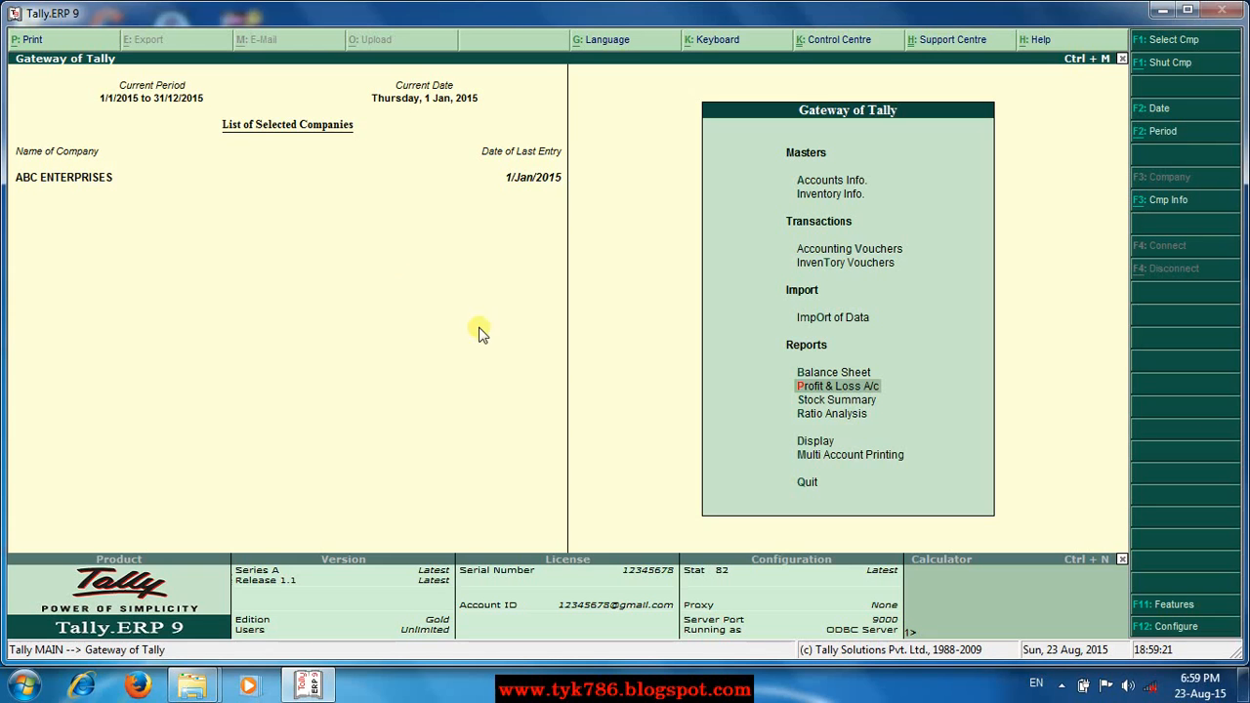